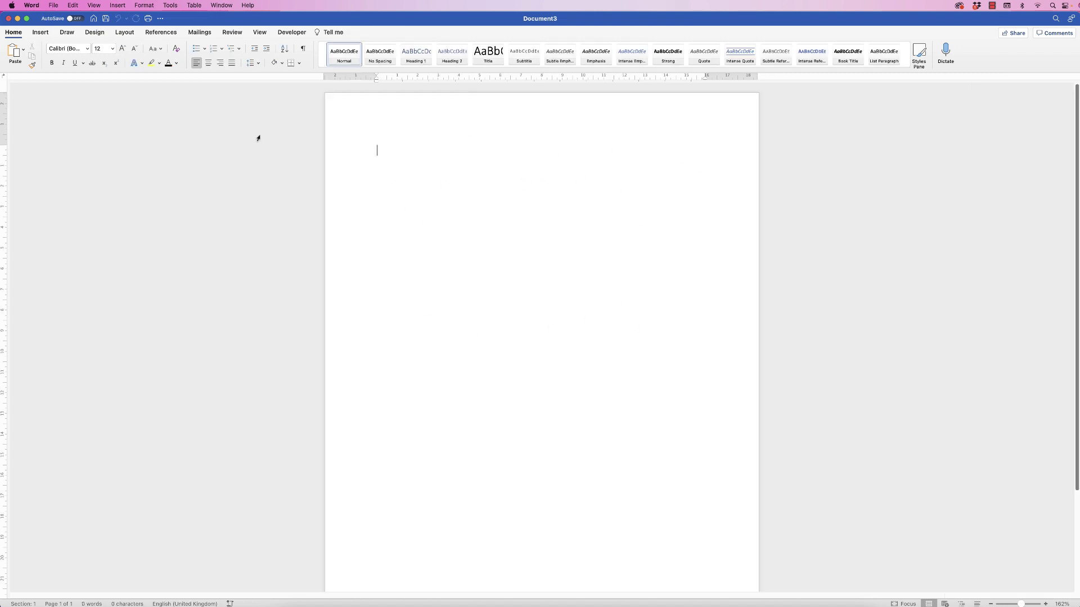
Step: Change the blank document's page orientation to landscape
click(125, 32)
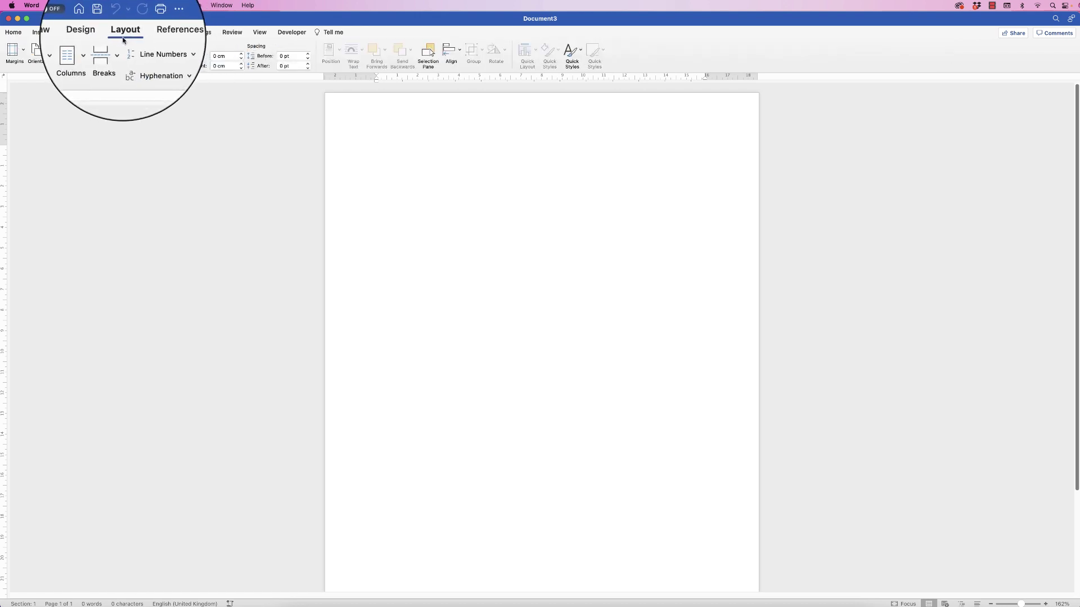
click(36, 53)
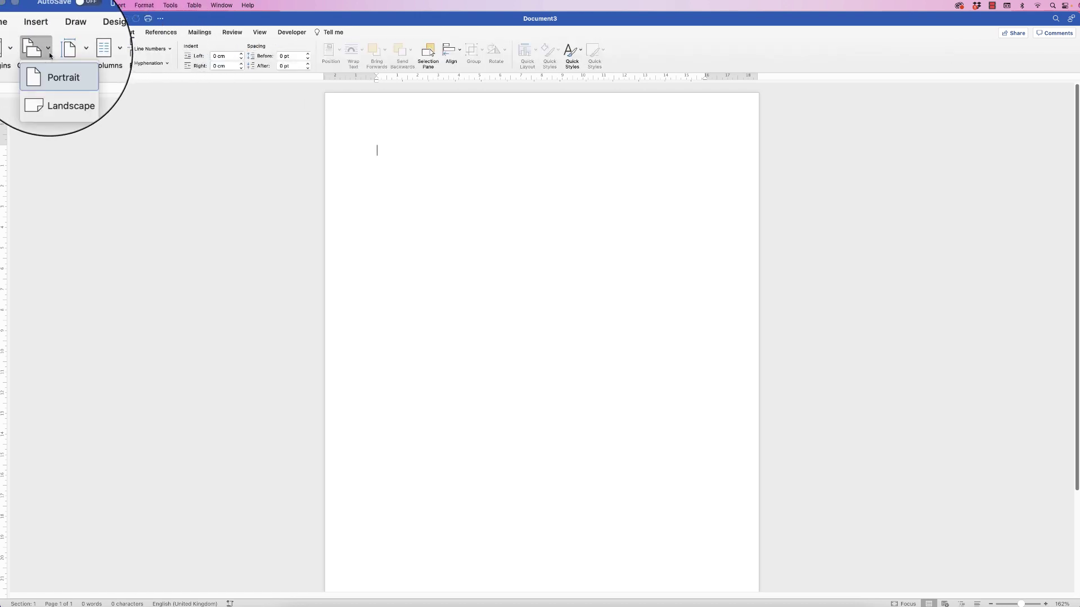
click(53, 90)
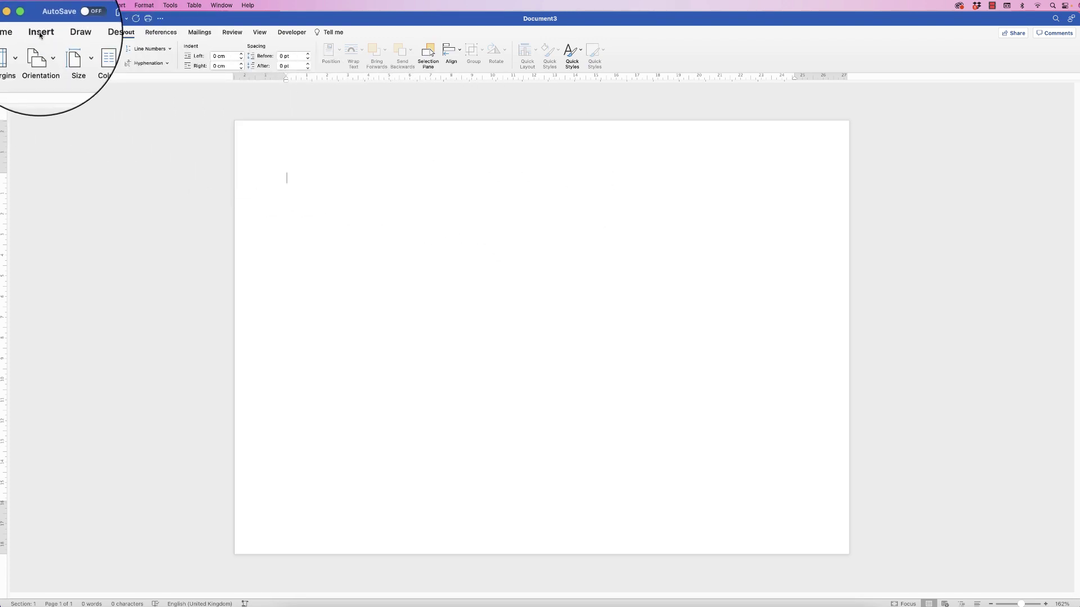
Step: Search the stock images for halloween and insert the orange haunted-castle illustration with the large full moon
click(40, 32)
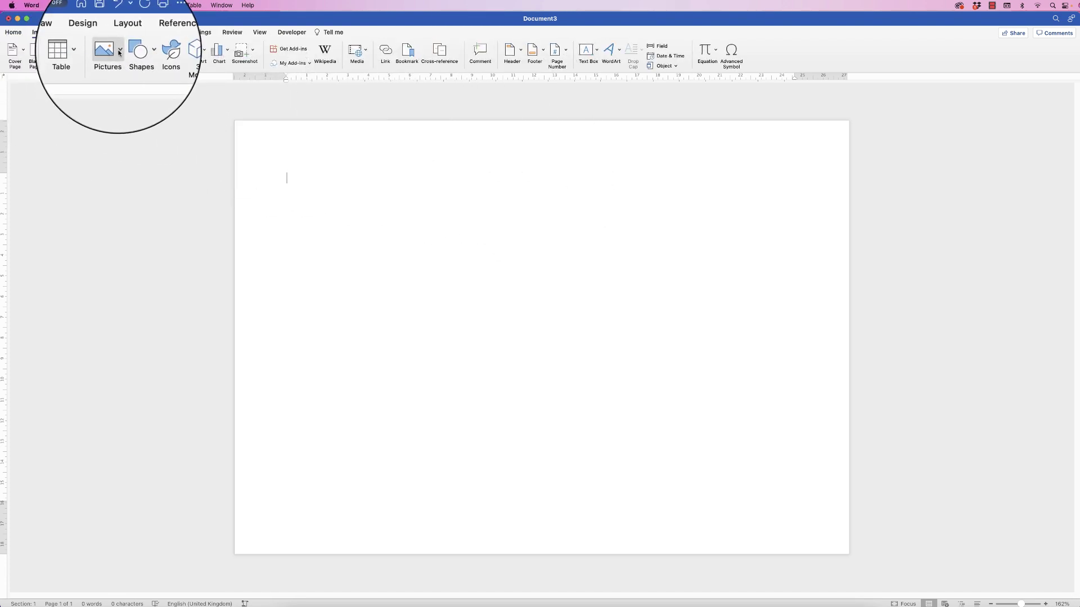
click(105, 53)
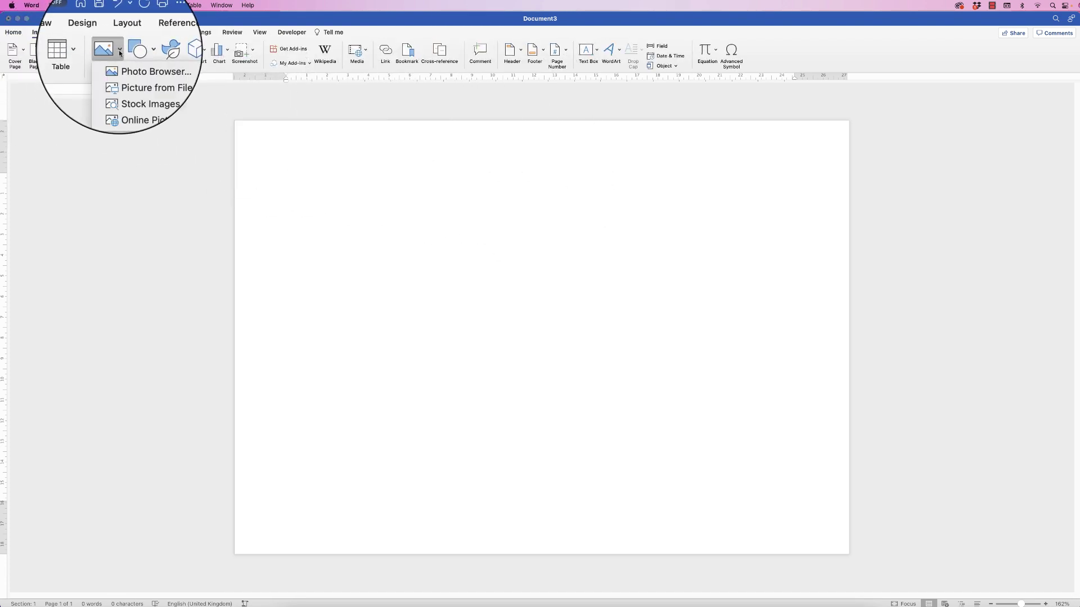
click(124, 87)
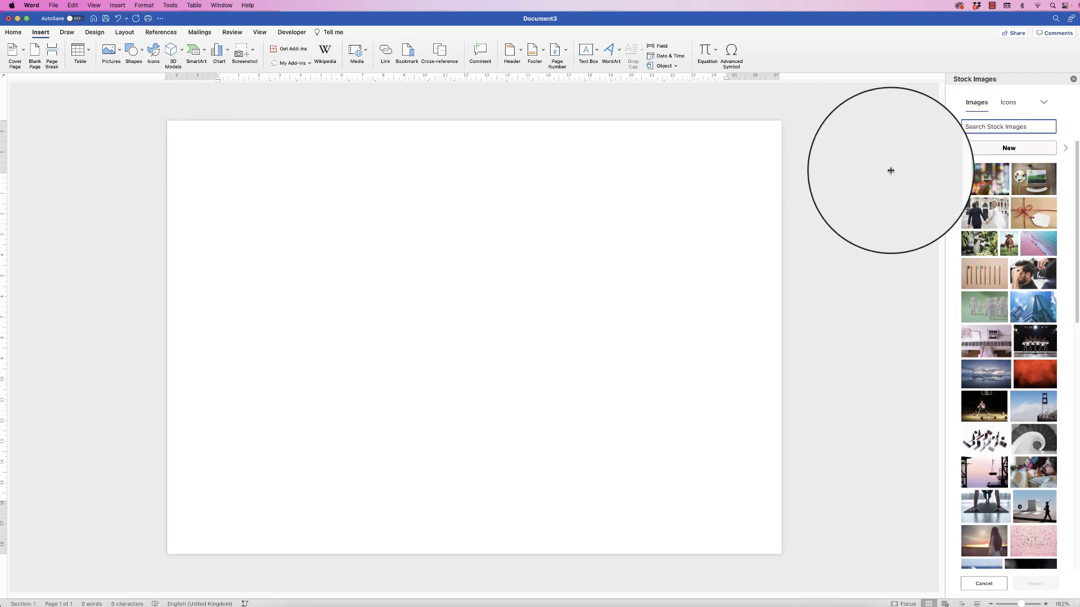
click(975, 126)
text(halloween)
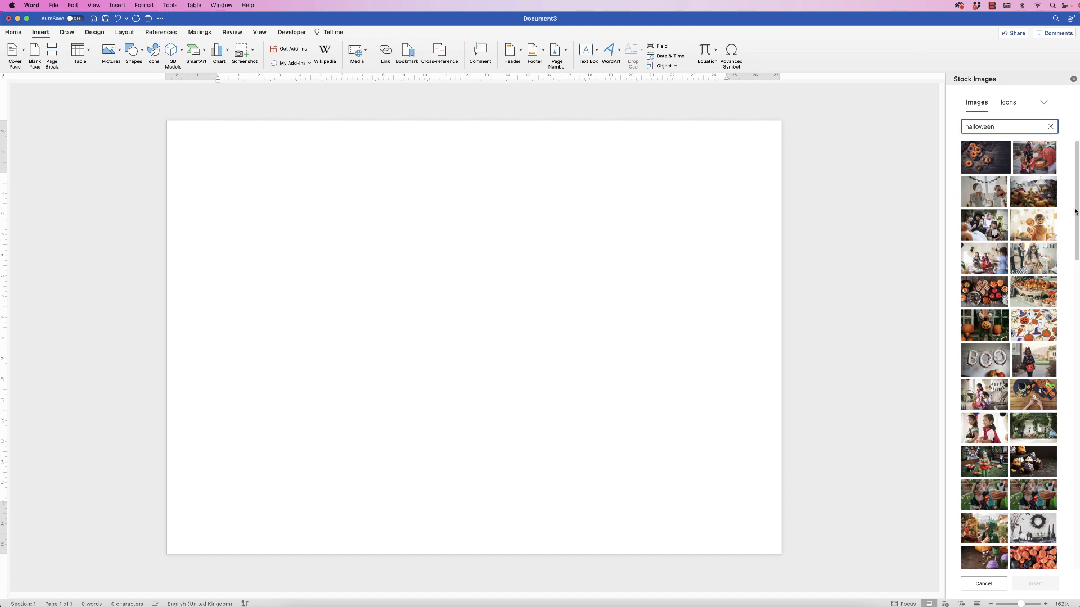
drag(1077, 229, 1065, 521)
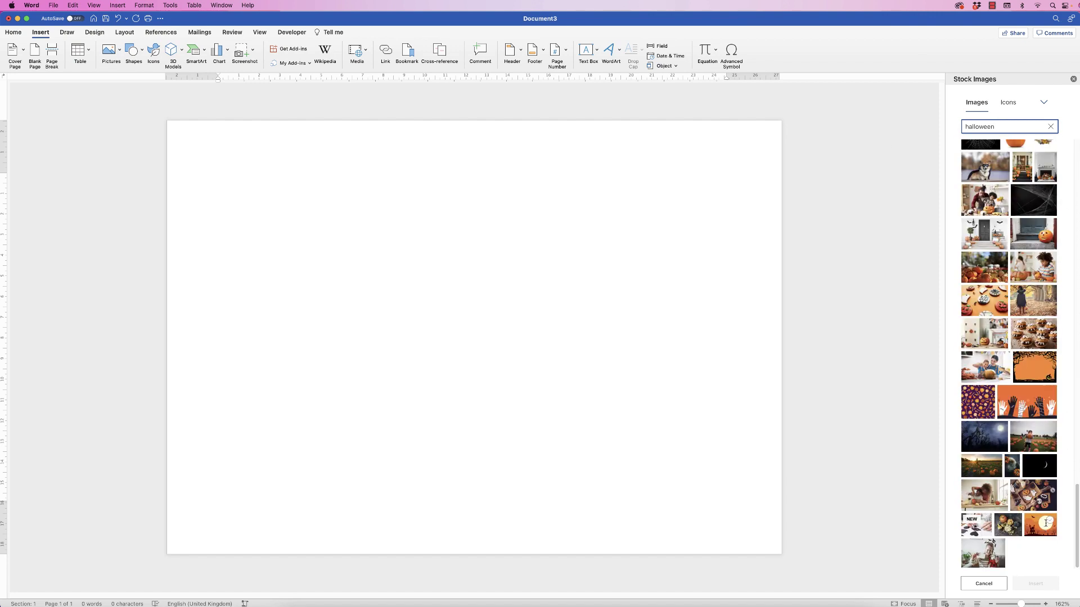
click(1049, 524)
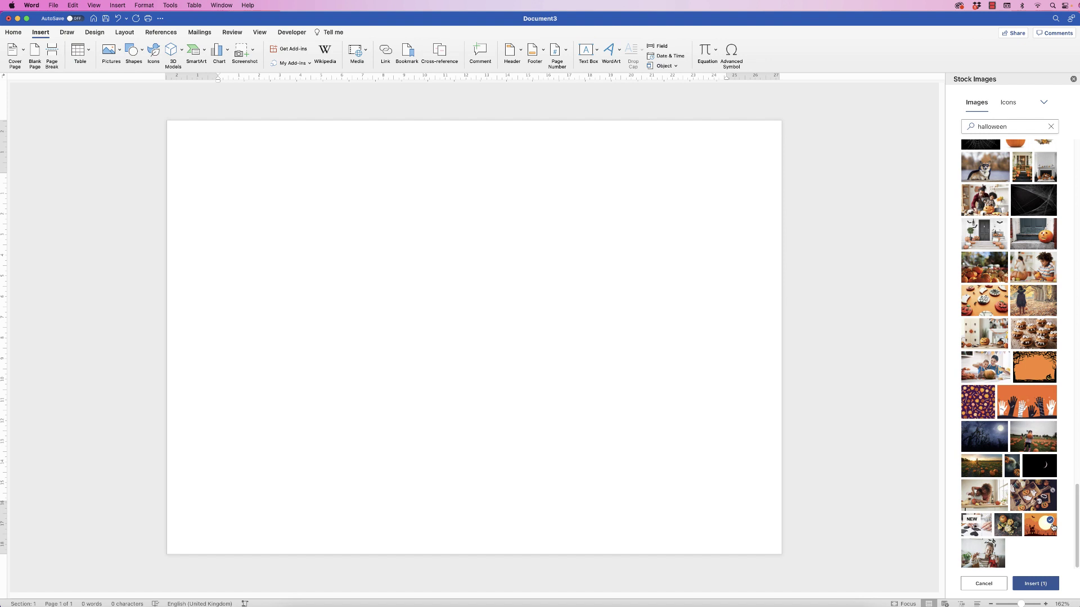
click(1034, 584)
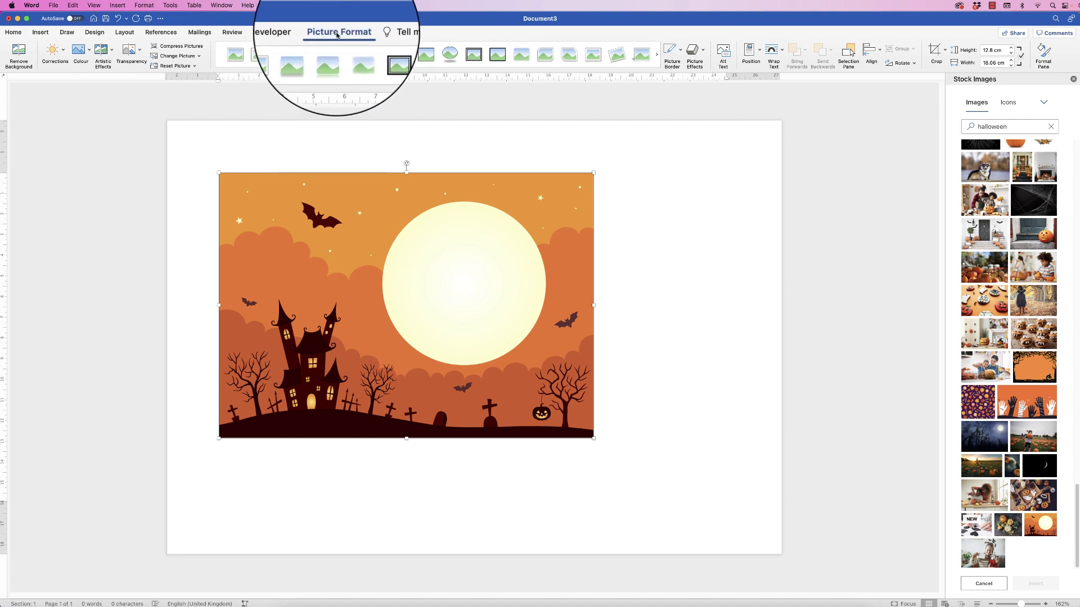
Step: Change the picture's text wrapping so it moves freely, and enlarge it to about 29.9 × 21.2 cm, covering the whole page
click(773, 54)
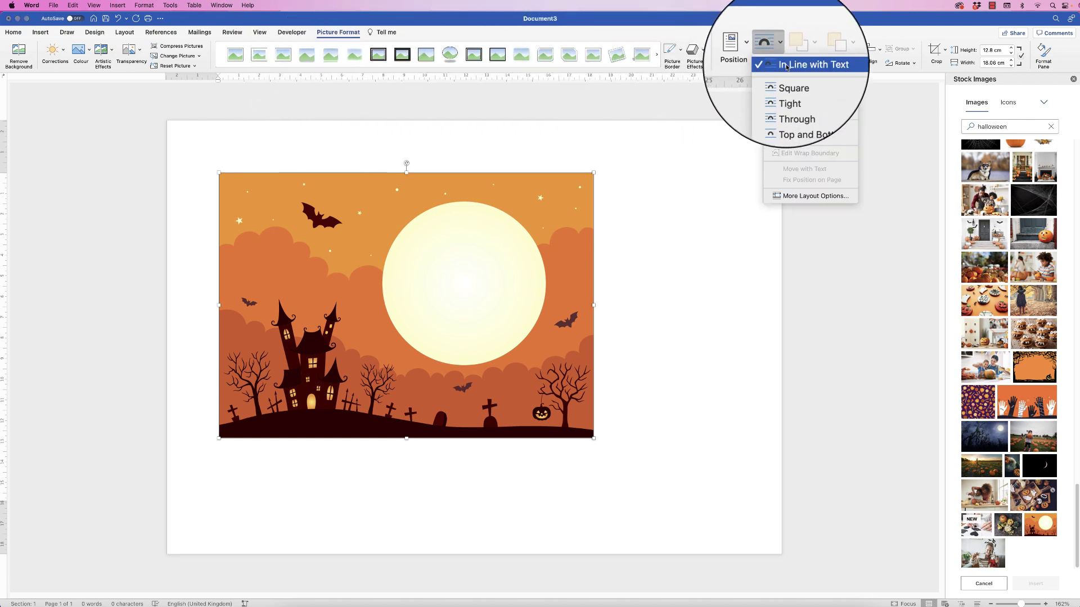
click(803, 134)
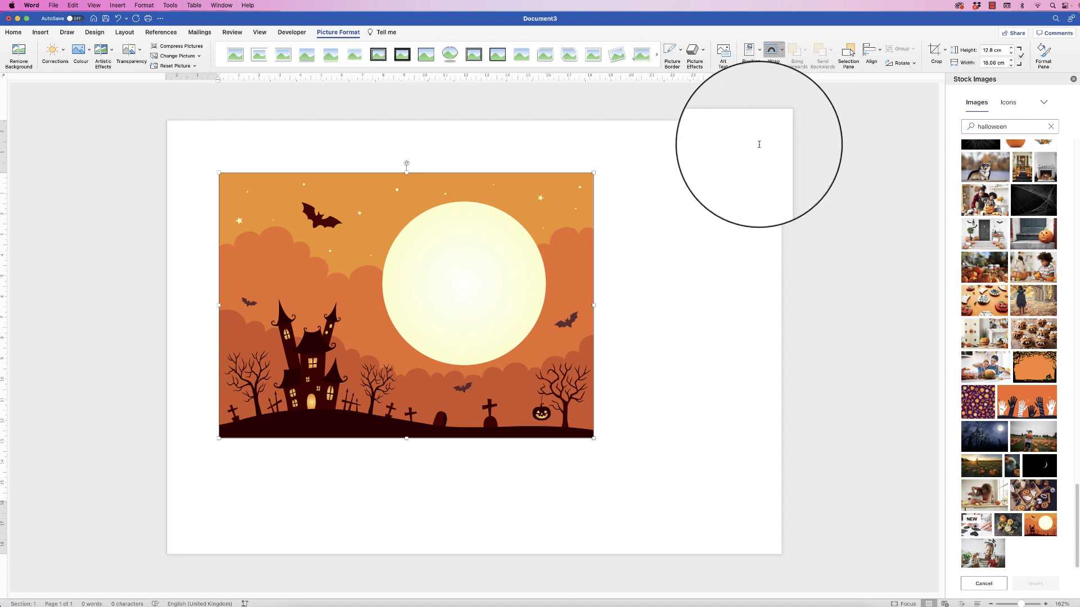
drag(396, 258, 339, 212)
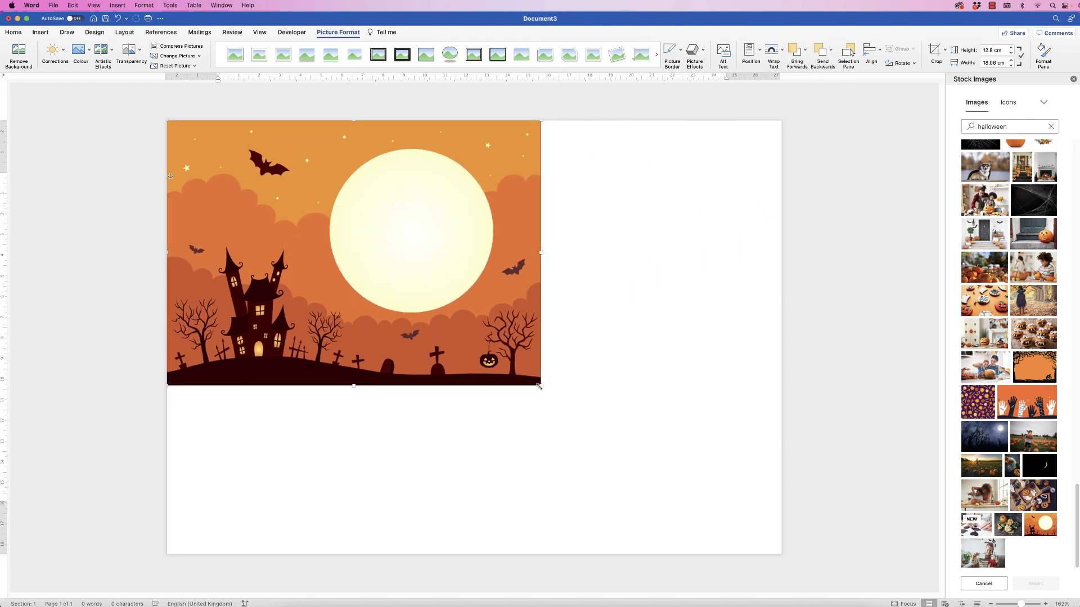
drag(539, 387, 783, 543)
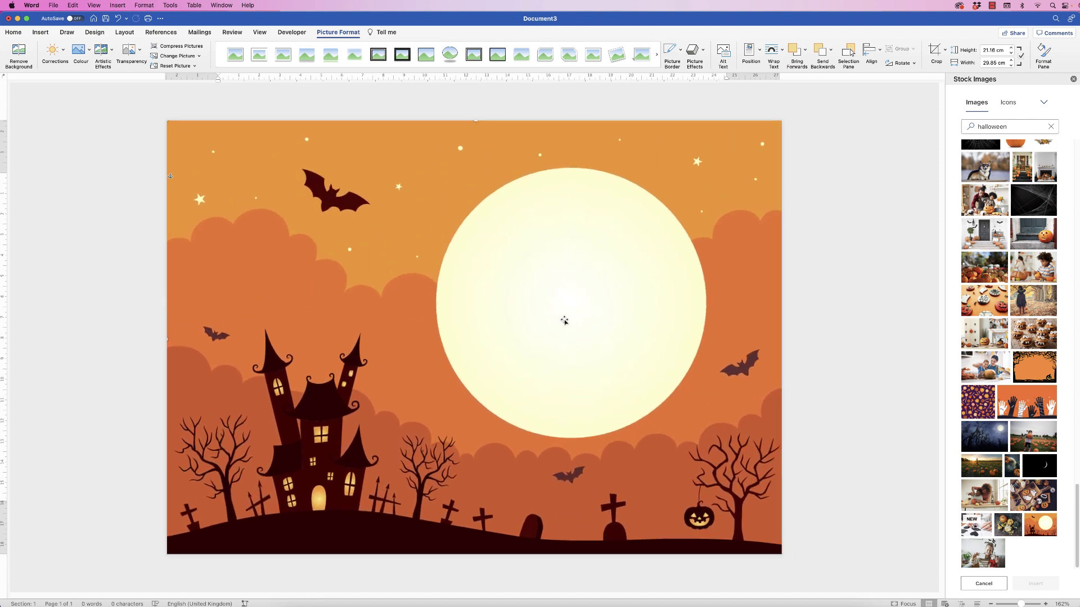
Step: Draw a horizontal text box about 10 cm wide and 2.5 cm high over the moon
click(43, 33)
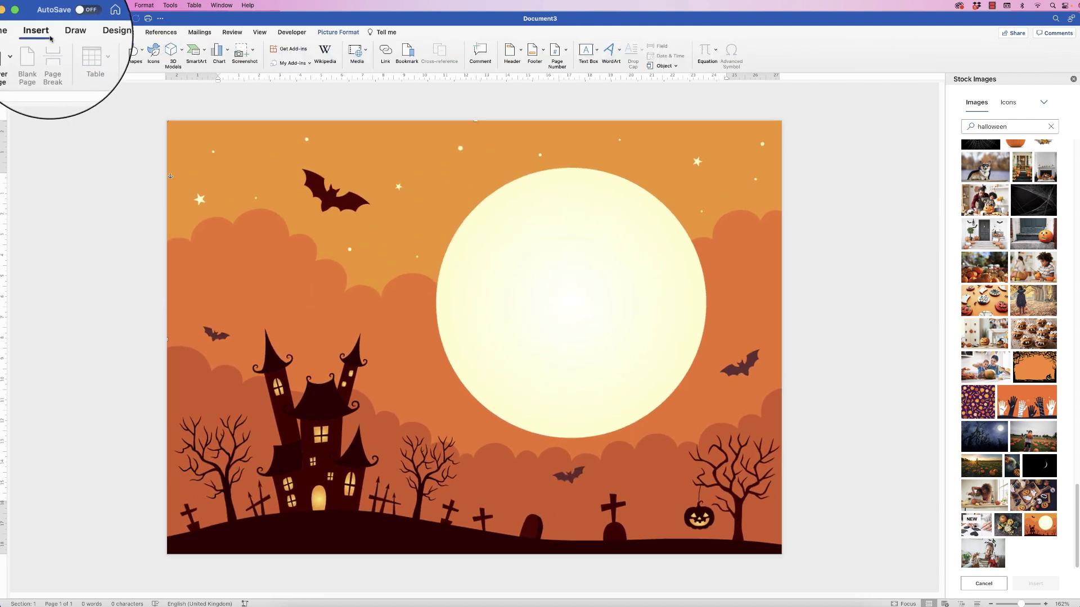
click(597, 51)
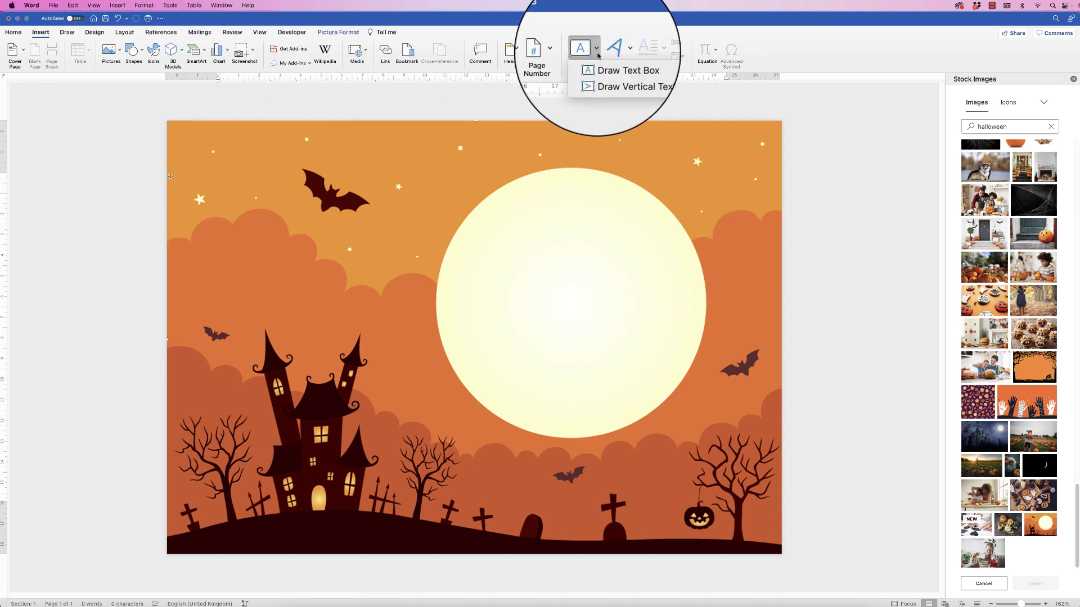
click(604, 66)
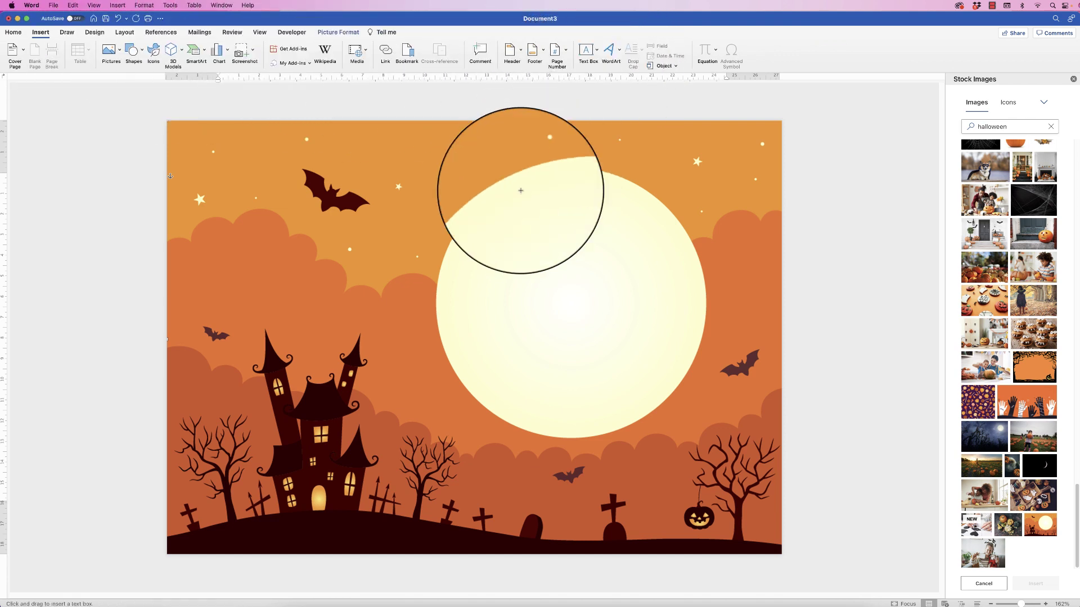
drag(465, 254, 665, 305)
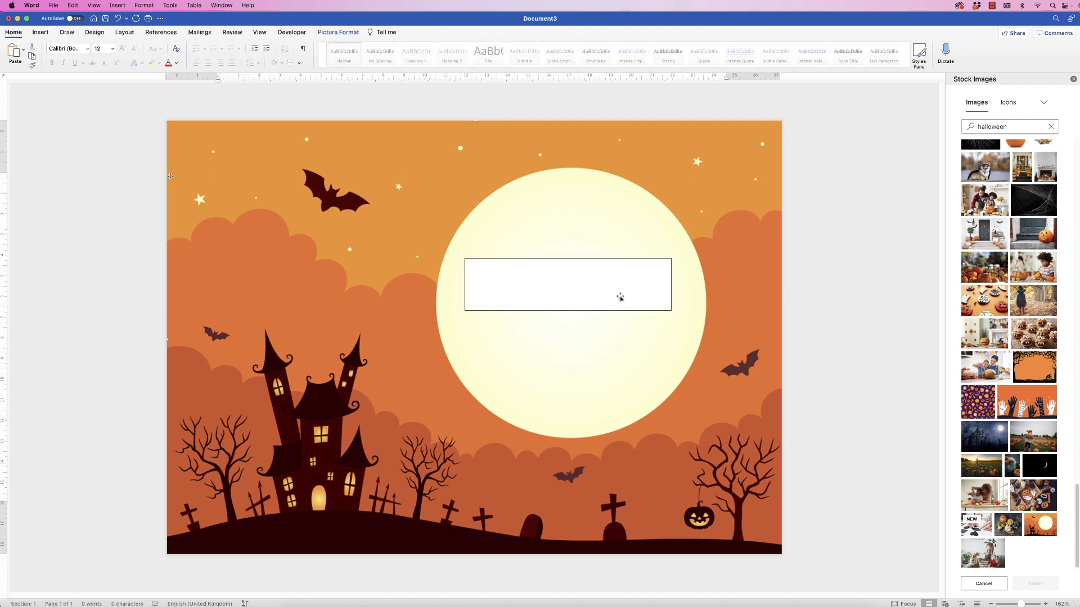
Step: Remove the text box's outline and fill, and enter the word Halloween in it
click(537, 284)
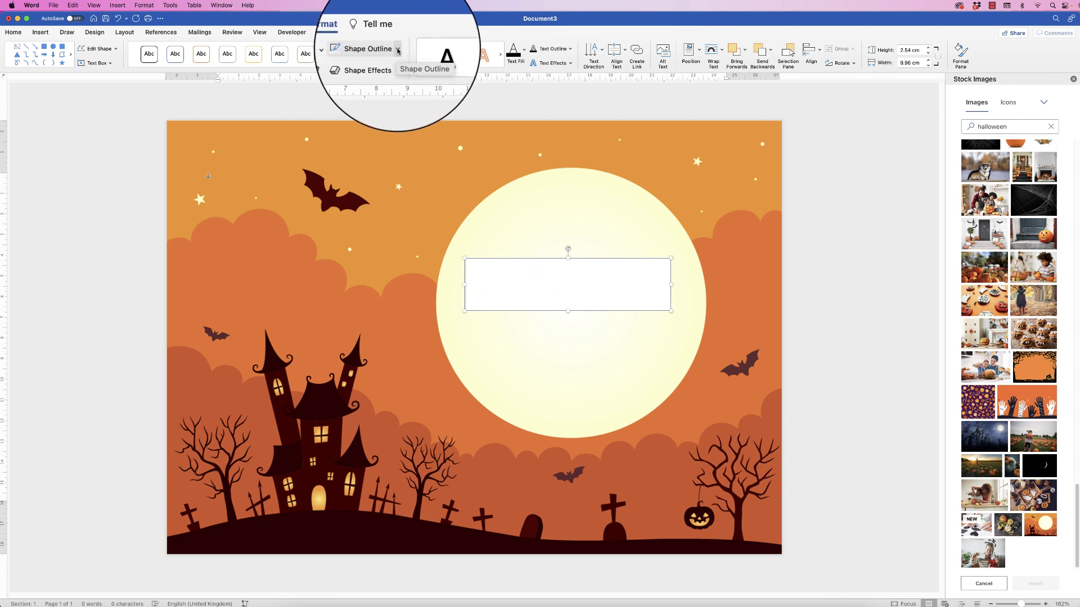
click(377, 52)
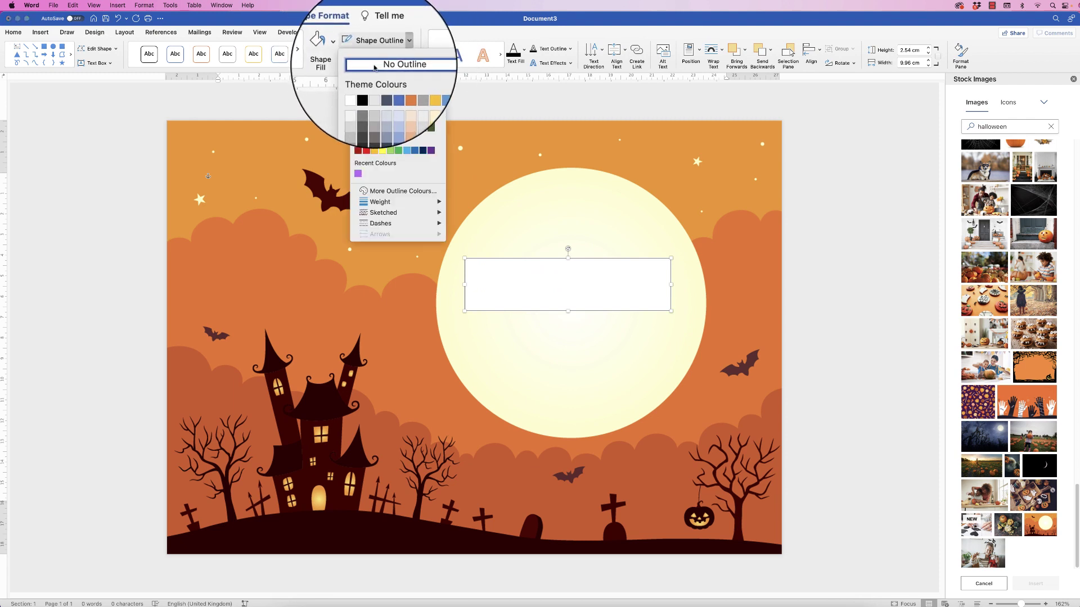
click(384, 63)
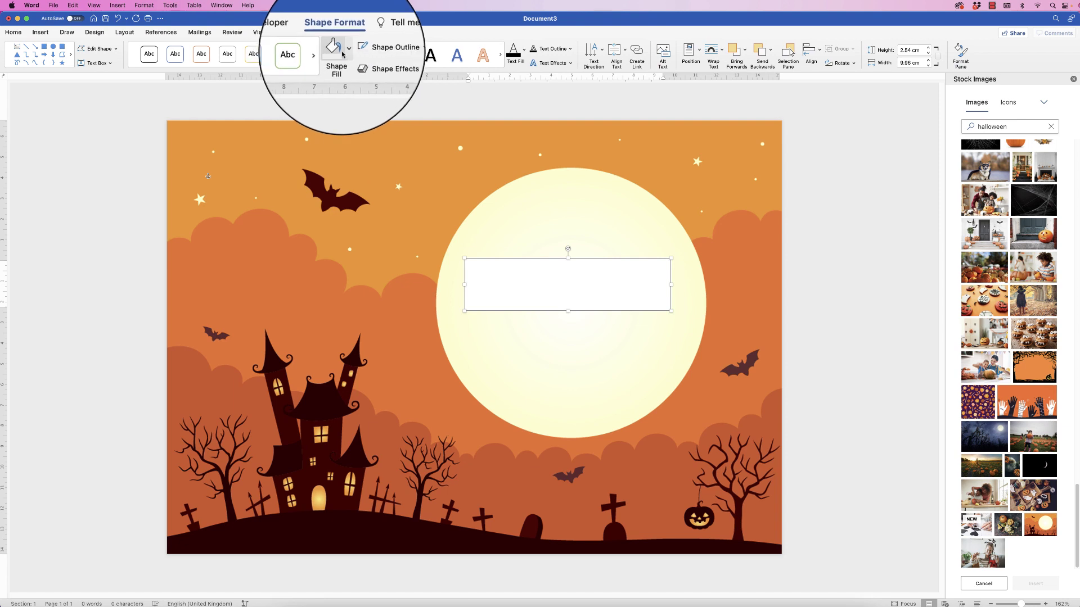
click(347, 56)
click(374, 70)
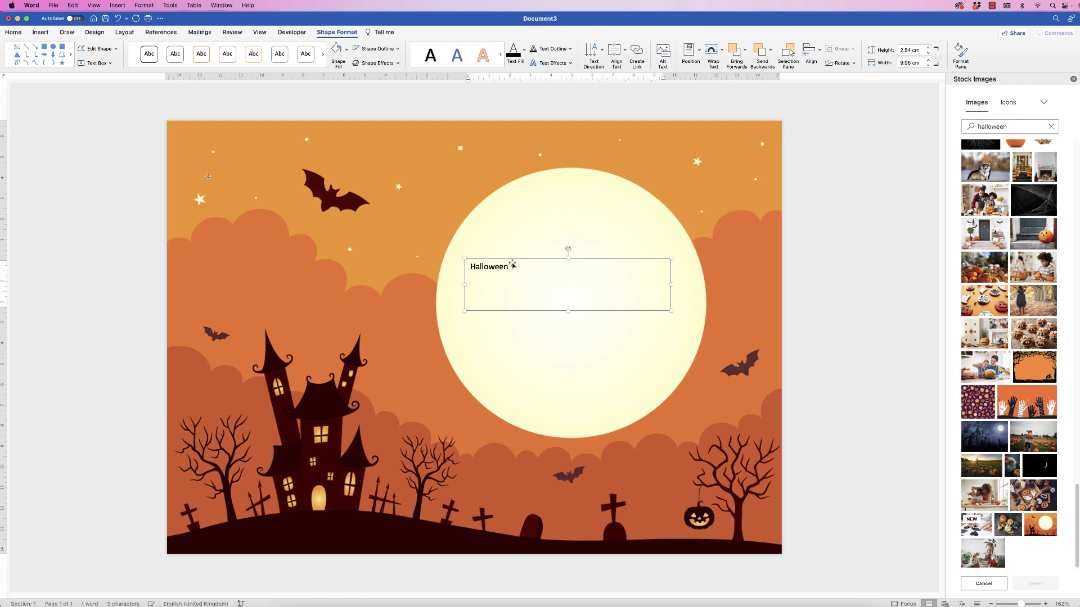
Step: Set the font of the word Halloween in the text box to Curlz MT
drag(481, 283, 488, 263)
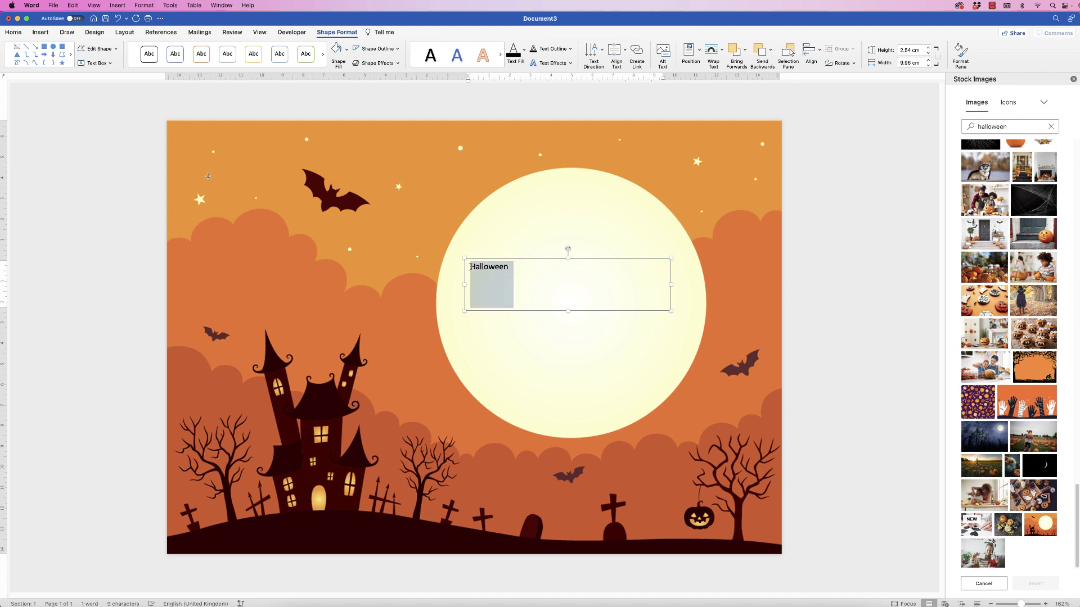
click(13, 32)
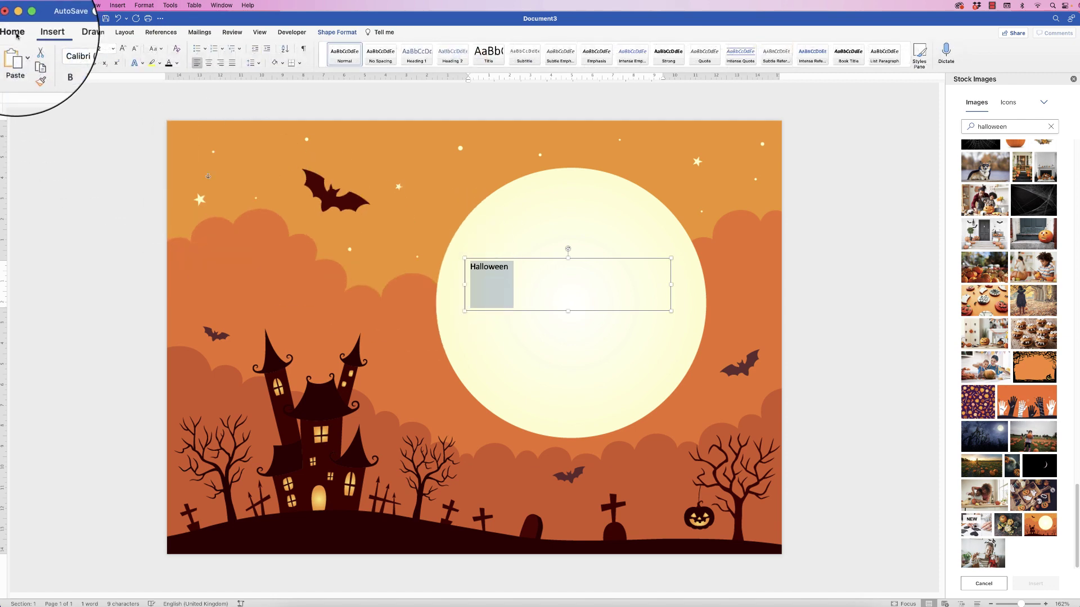
click(87, 51)
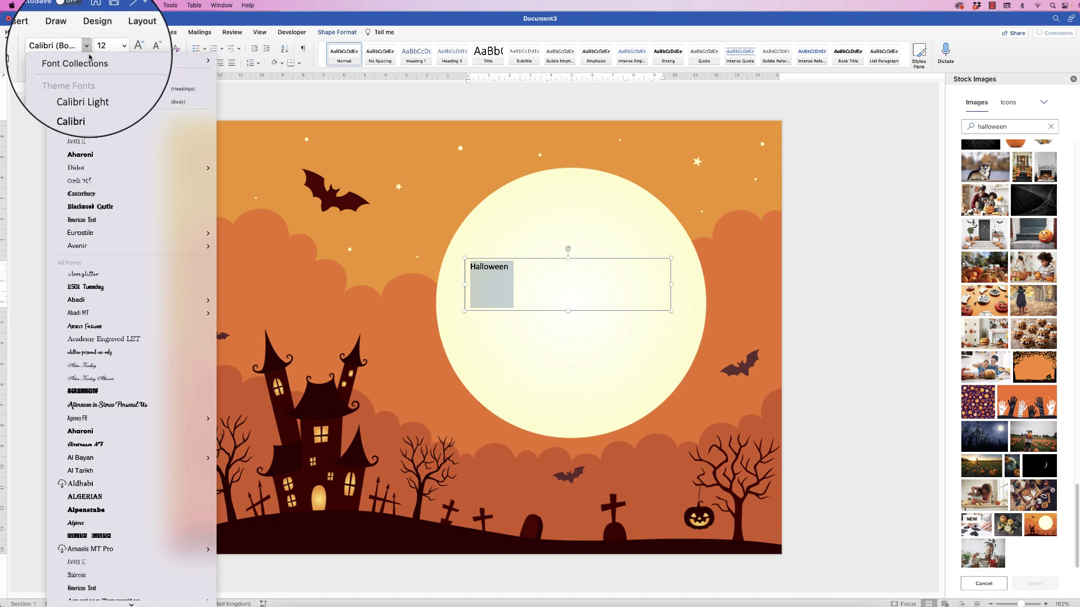
click(76, 180)
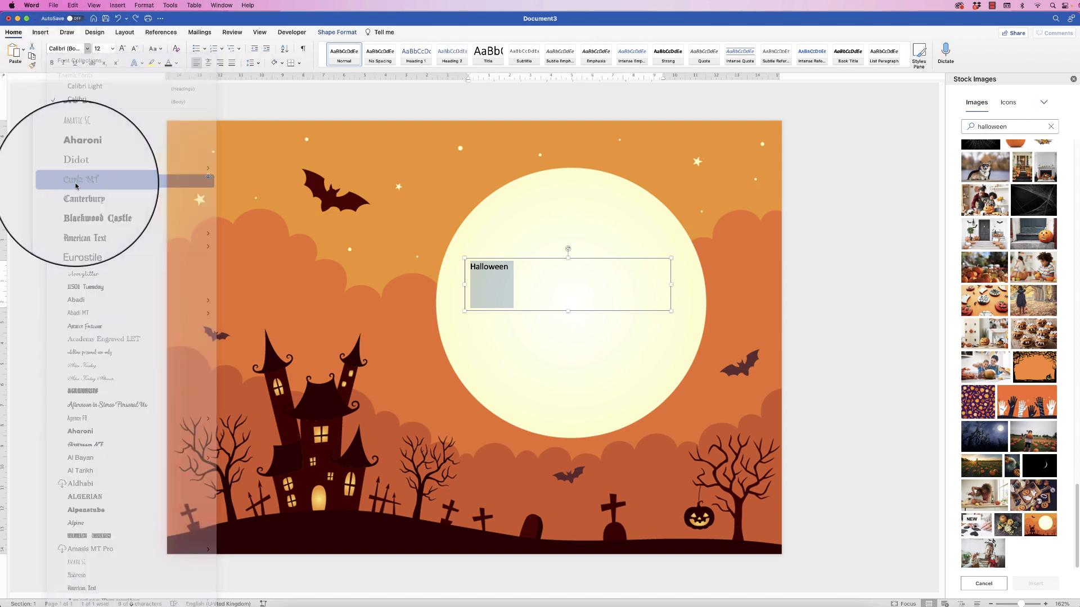
Step: Increase the Halloween text to size 80 and centre it in its text box
click(112, 49)
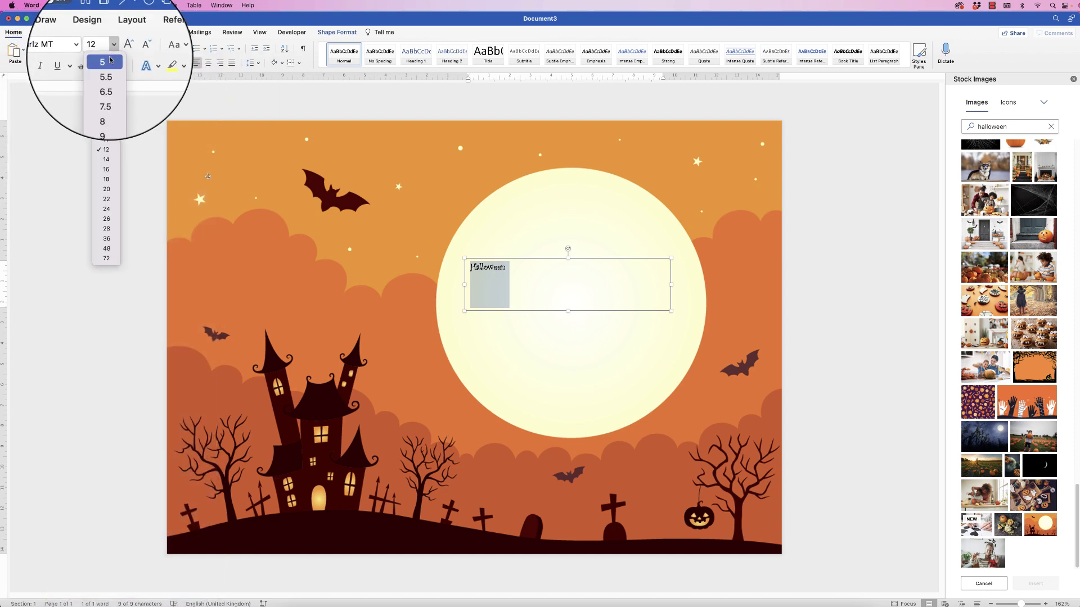
click(121, 53)
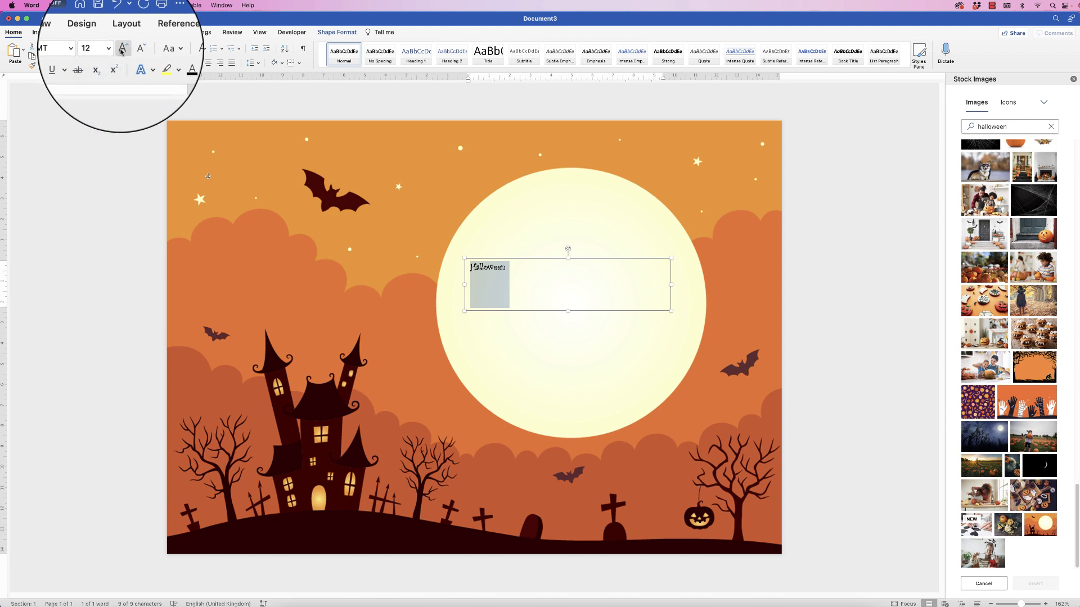
click(122, 53)
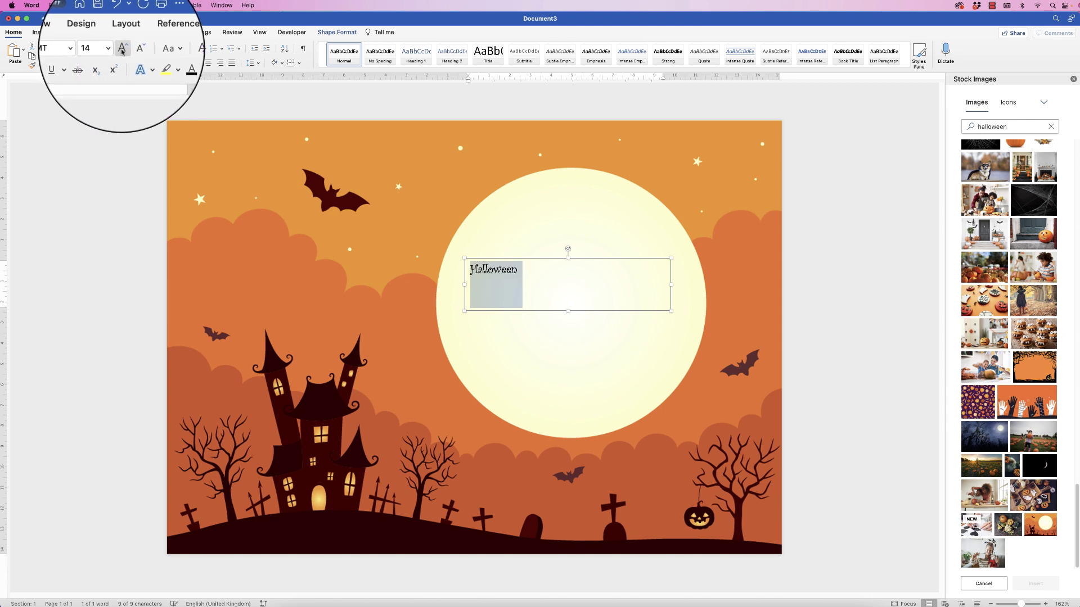
click(121, 52)
click(122, 53)
click(122, 52)
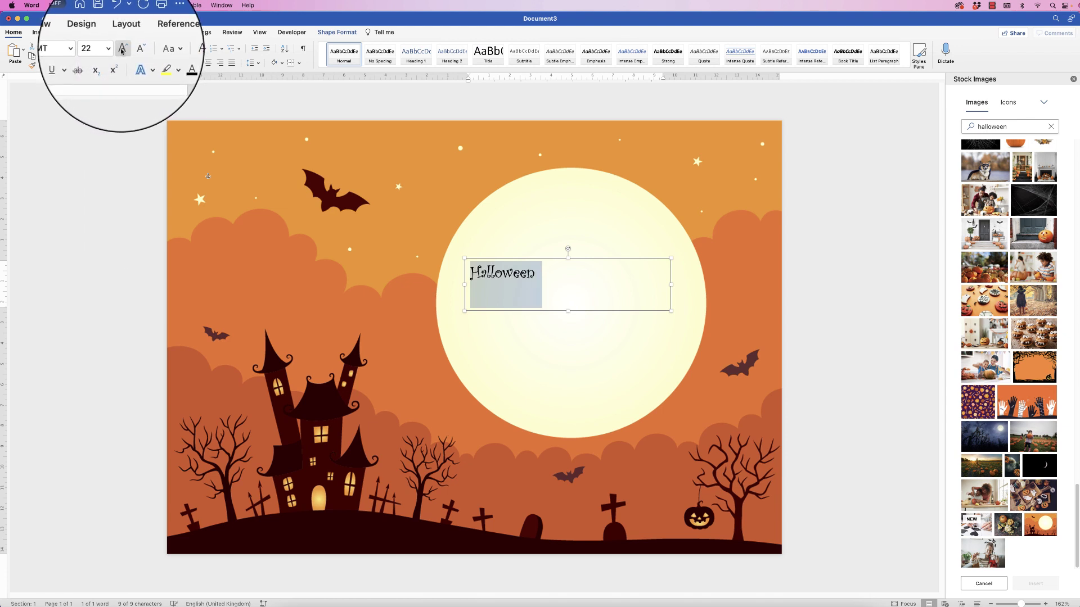
click(122, 53)
click(121, 52)
click(121, 53)
click(122, 53)
click(122, 52)
click(122, 53)
click(122, 52)
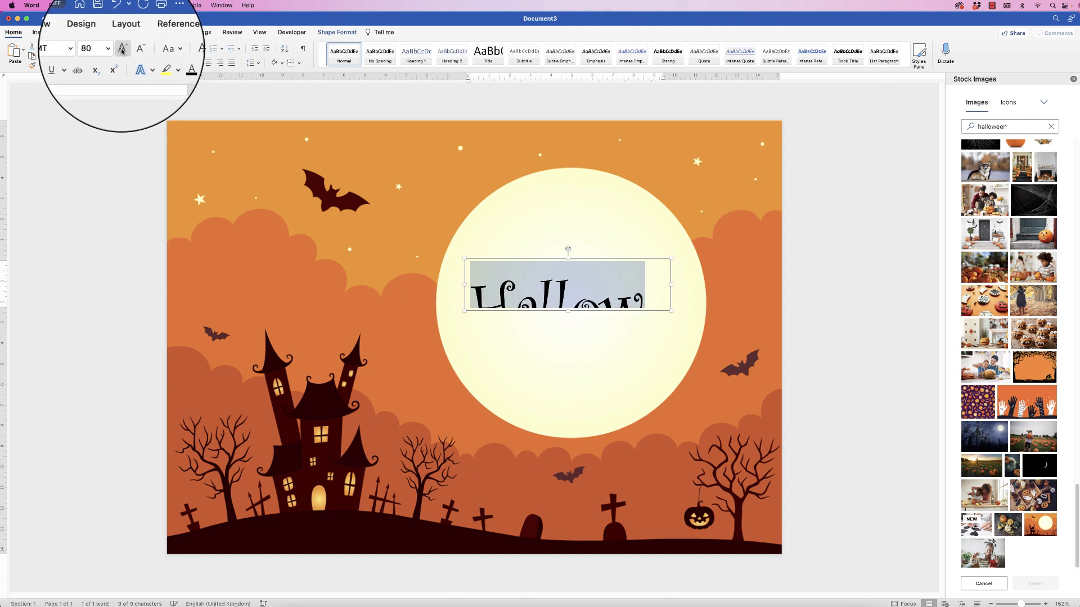
click(121, 52)
click(141, 49)
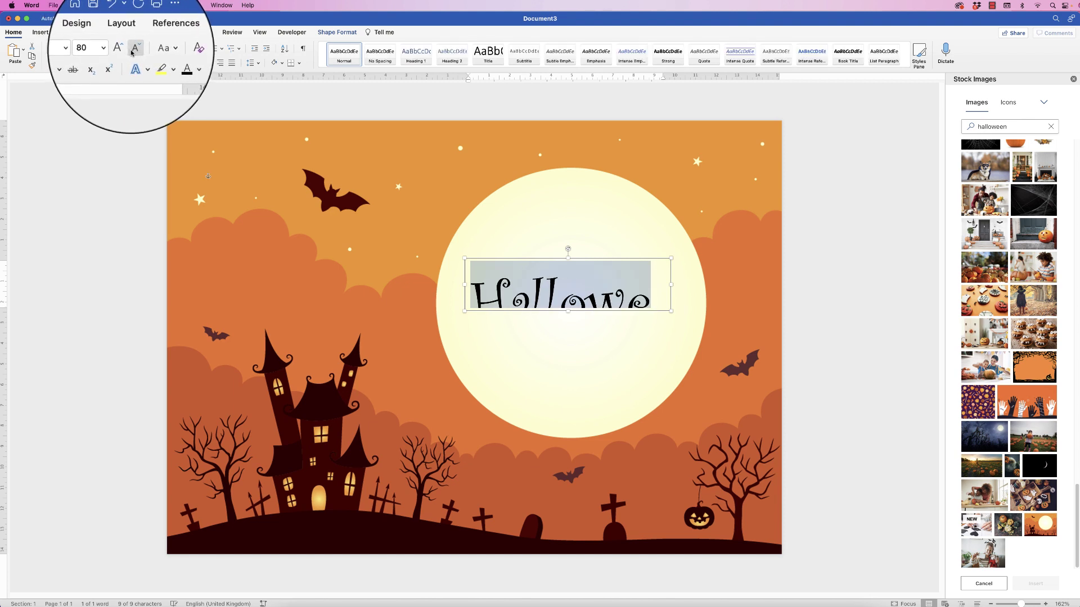
click(208, 62)
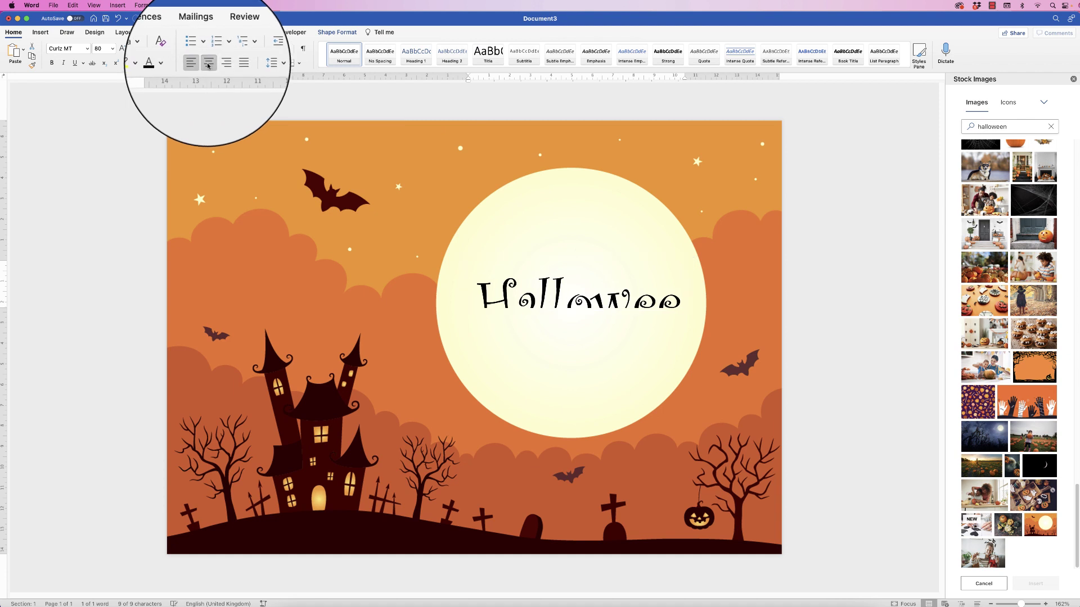
Step: Enlarge the text box over the moon so the whole word Halloween fits, and make the text bold
drag(693, 284, 719, 283)
mouse_move(591, 311)
mouse_down()
mouse_move(591, 323)
mouse_move(571, 327)
mouse_move(570, 344)
mouse_move(592, 304)
mouse_move(596, 311)
mouse_up()
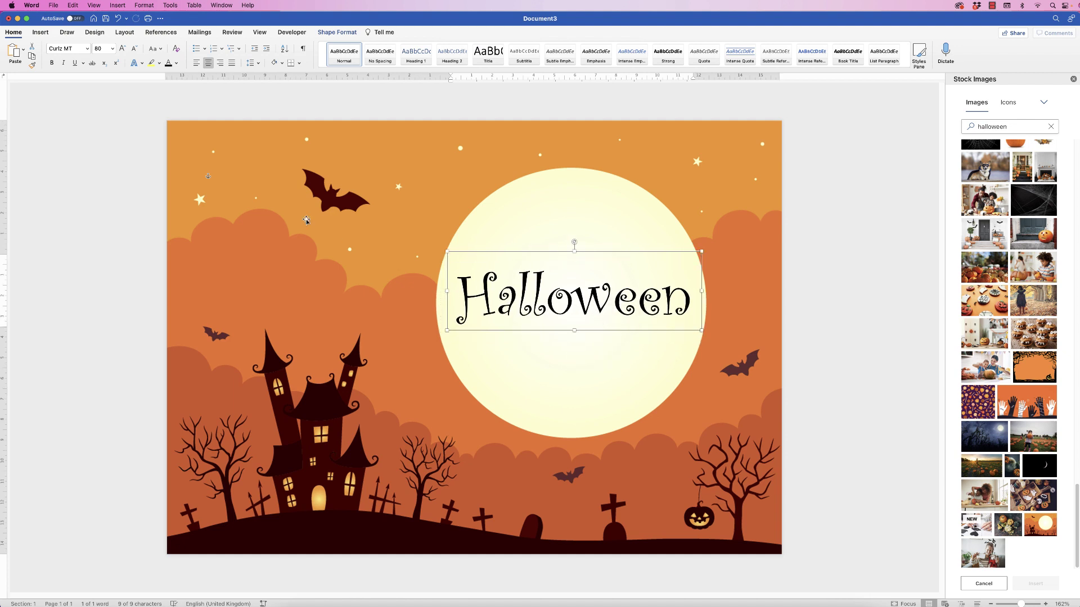
click(53, 64)
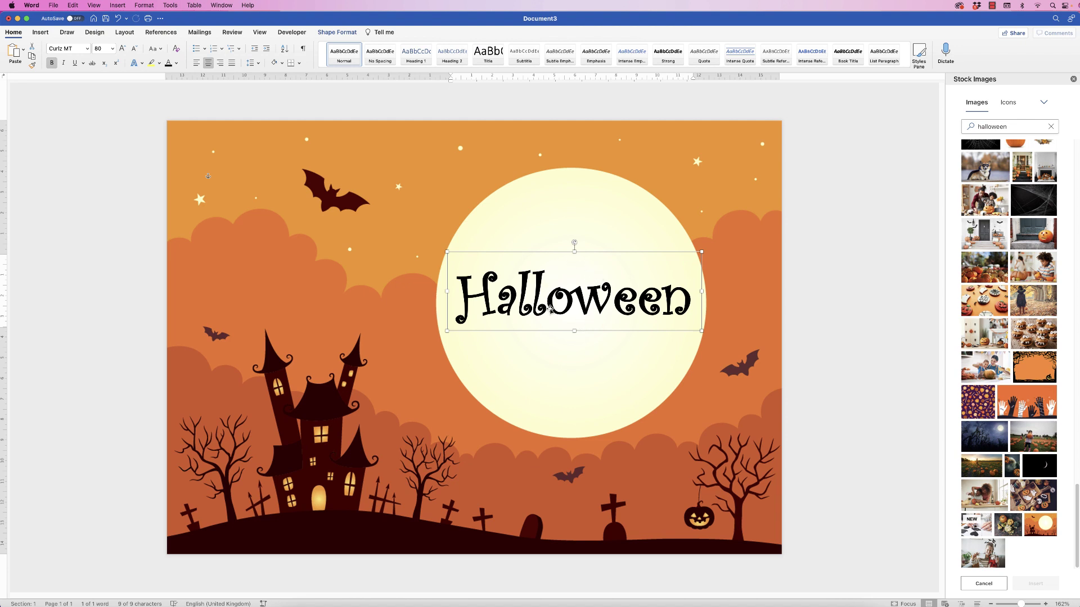
Step: Duplicate the Halloween text box directly beneath the original and replace the copy's text with Party
drag(571, 304, 594, 398)
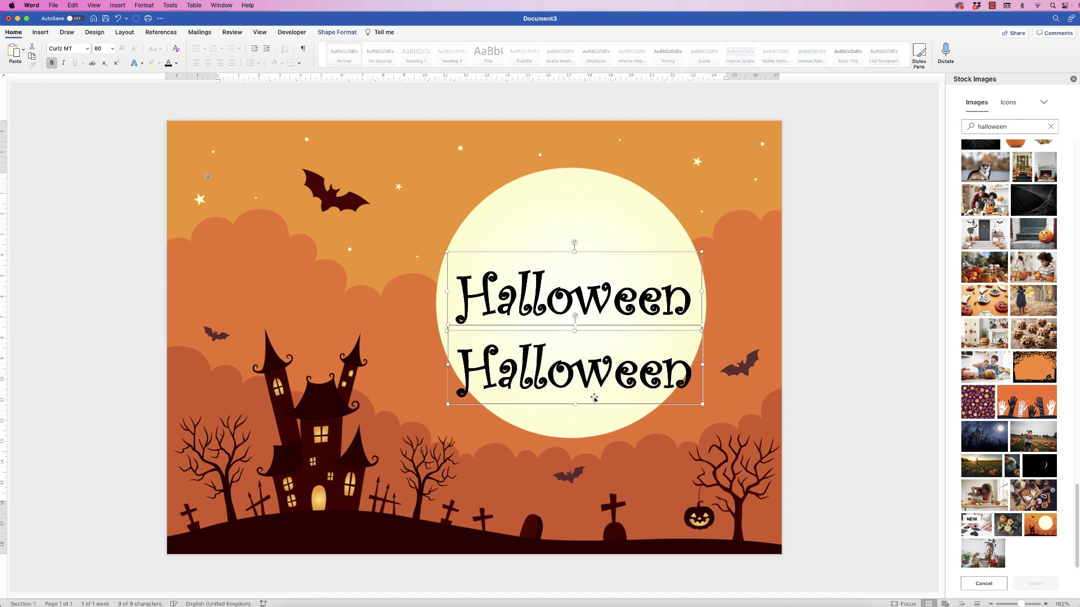
click(607, 370)
drag(692, 373, 470, 375)
text(Party)
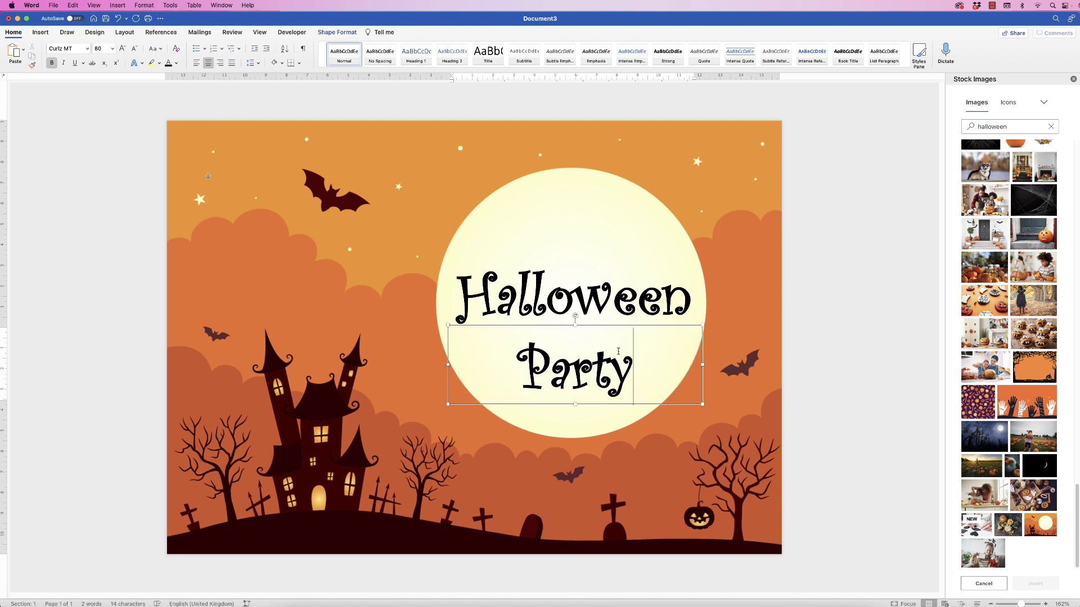
Step: Set the word Party to size 48, shrink its text box around the word and place it close beneath Halloween
drag(632, 367, 524, 368)
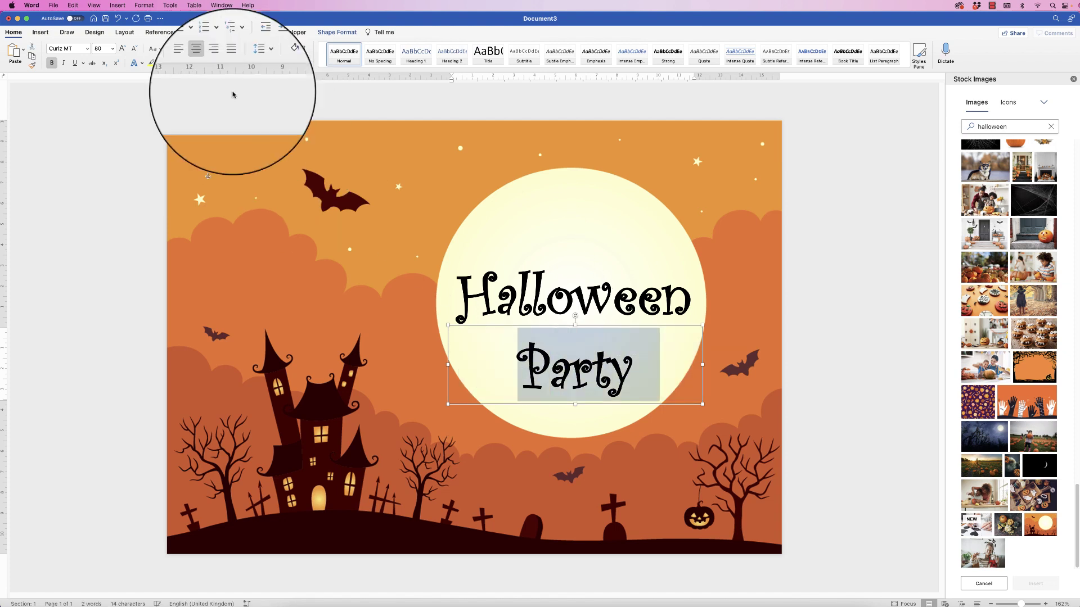
click(111, 51)
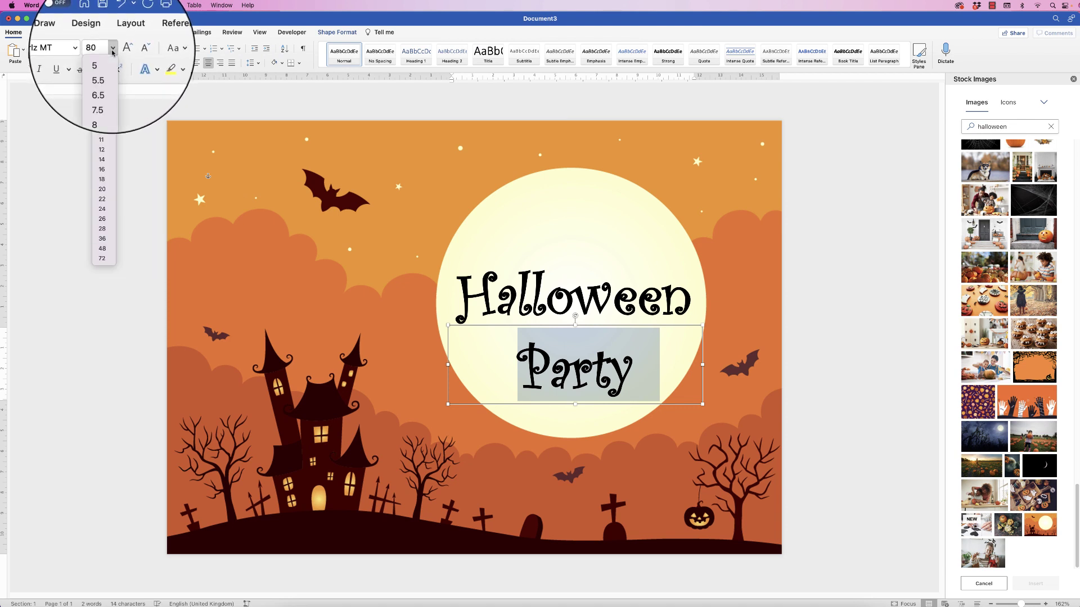
click(101, 248)
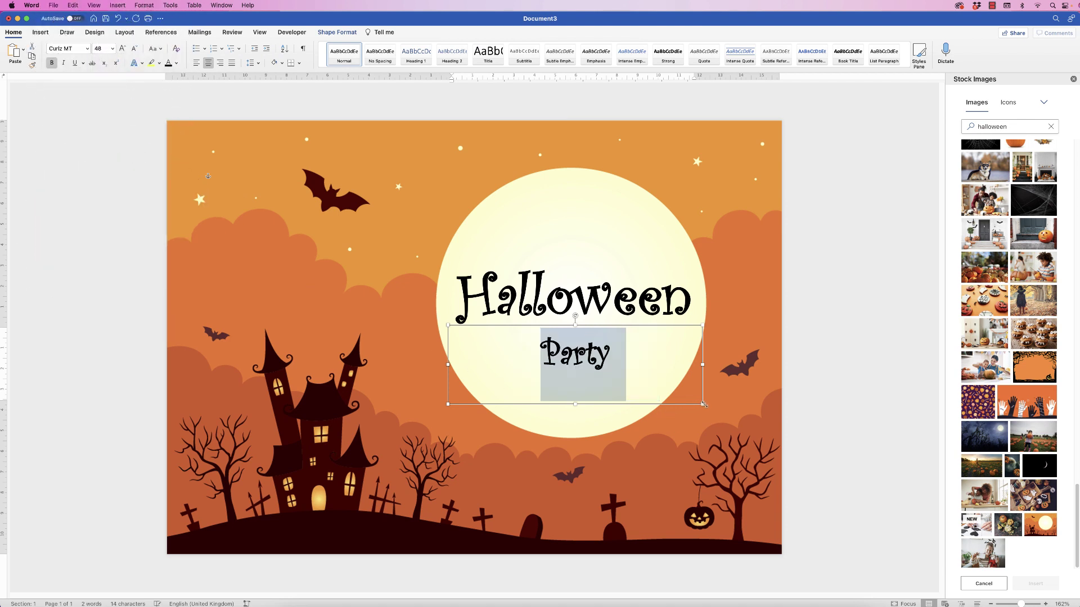
drag(703, 404, 585, 351)
click(585, 356)
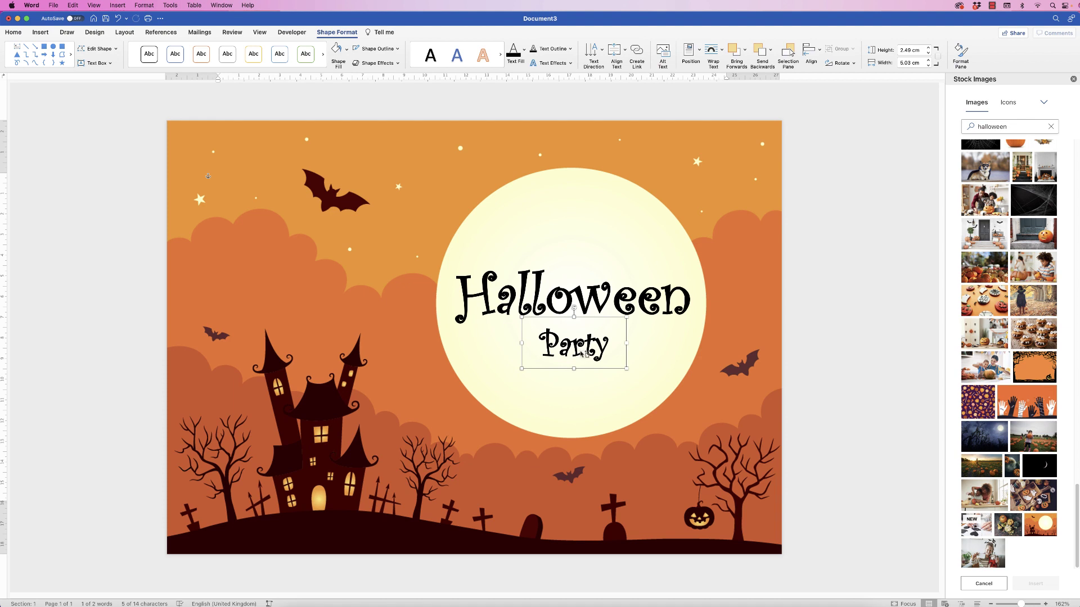
Step: Copy the Party text box above the title, and group the Halloween text box with the Party box beneath it
drag(584, 353, 572, 232)
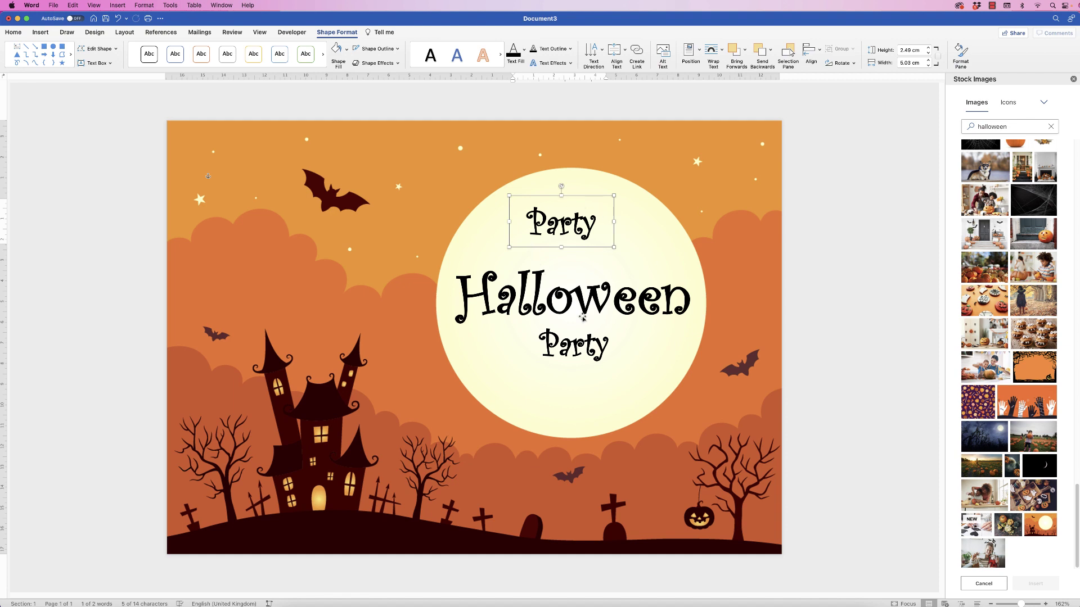
click(577, 349)
click(589, 308)
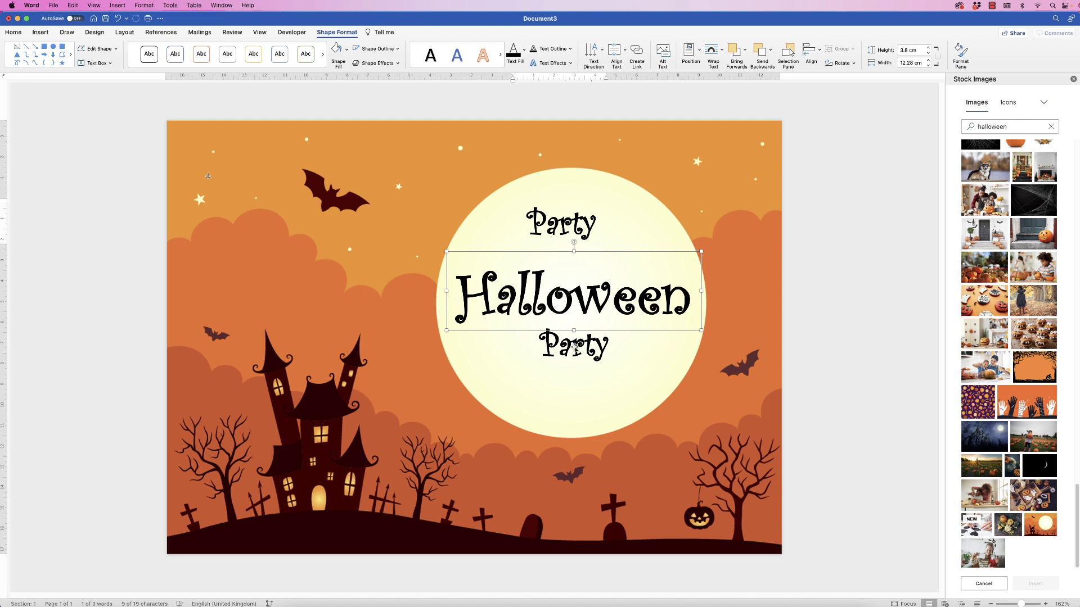
shift+click(575, 348)
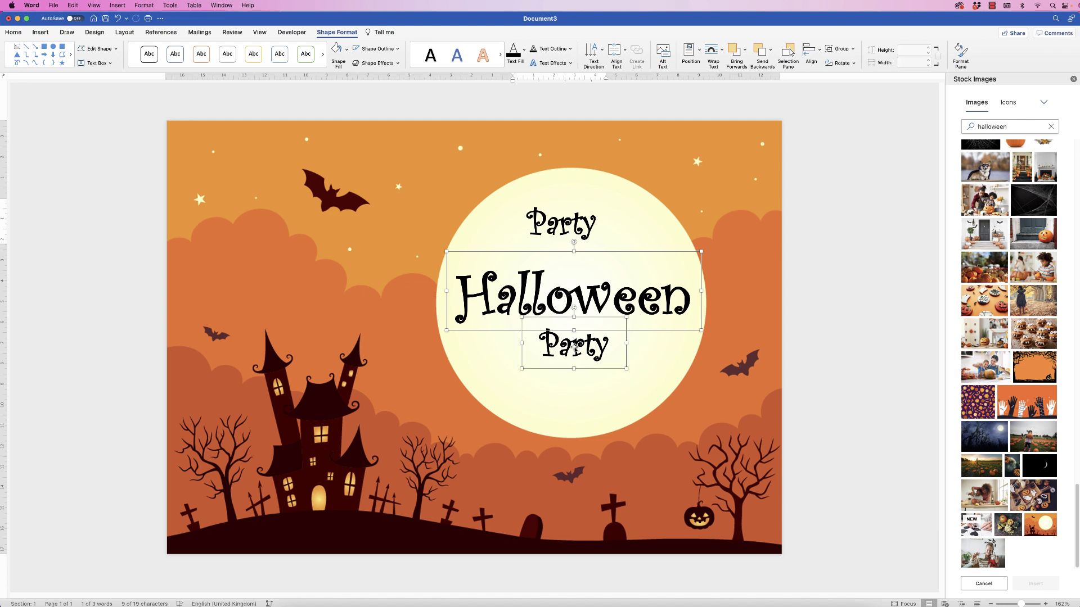
click(842, 48)
click(845, 78)
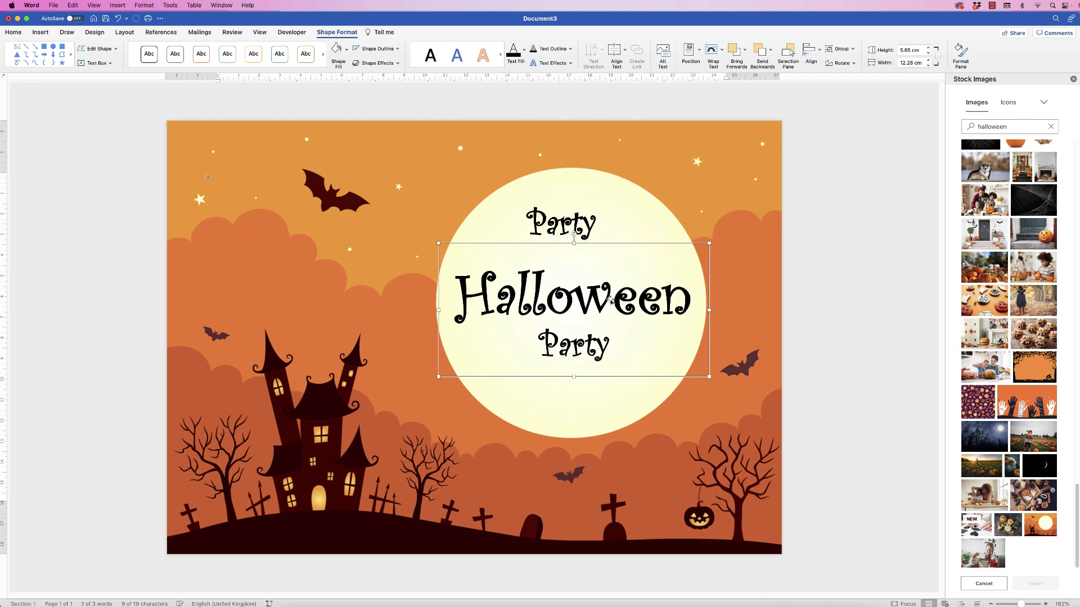
mouse_move(611, 299)
mouse_down()
mouse_move(616, 320)
mouse_move(619, 296)
mouse_move(605, 308)
mouse_move(610, 301)
mouse_up()
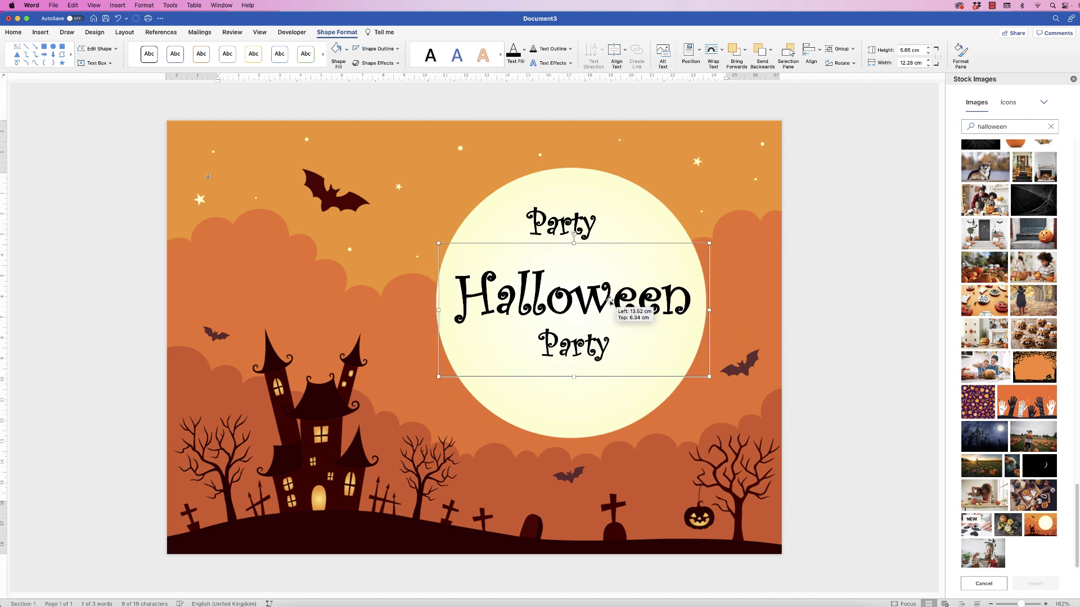
Step: Copy the upper Party text box to the lower part of the moon, and enter INVITATION TO OUR in the widened original
click(566, 228)
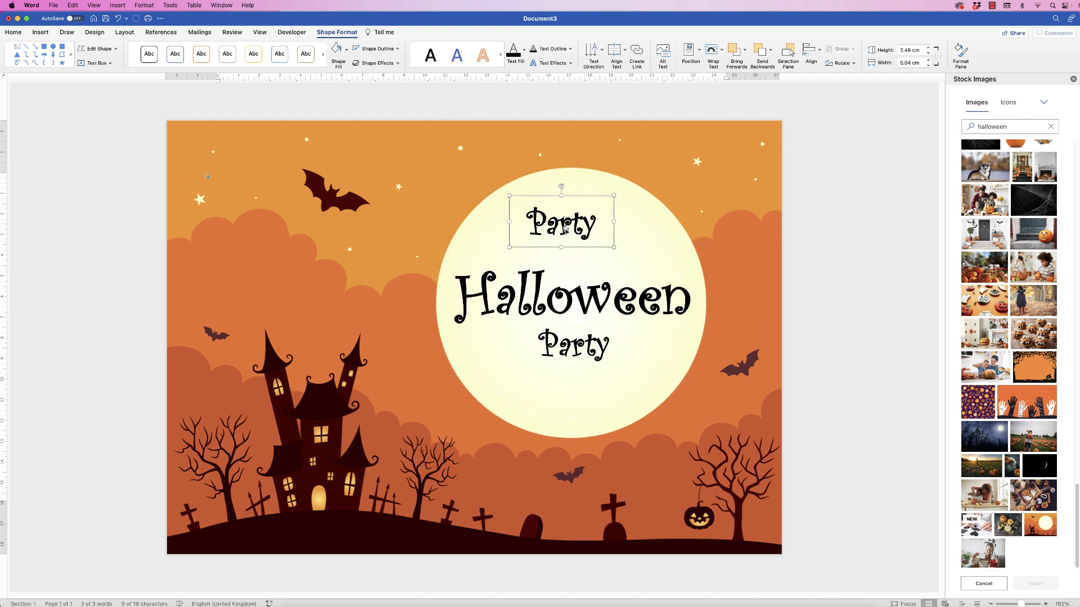
drag(568, 228, 543, 399)
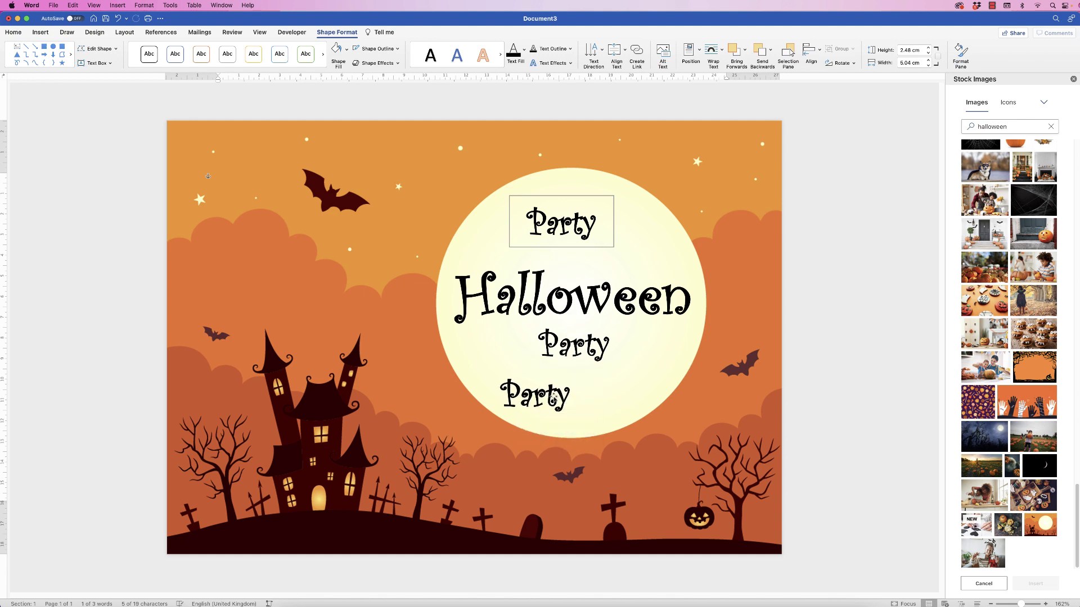
click(567, 228)
drag(510, 221, 473, 221)
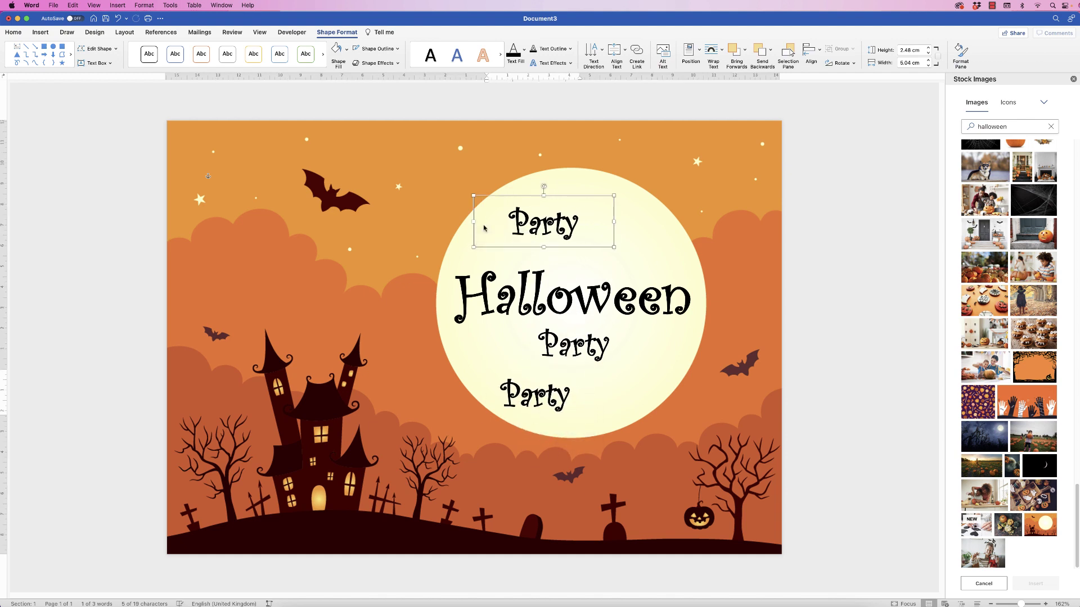
triple_click(527, 226)
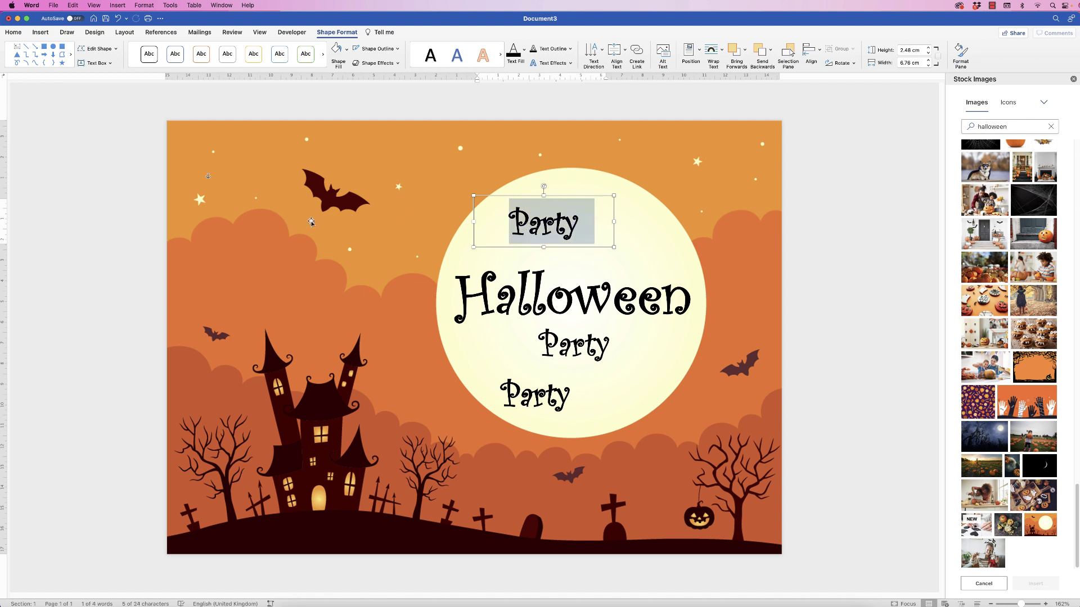
text(INVITATION TO OUR)
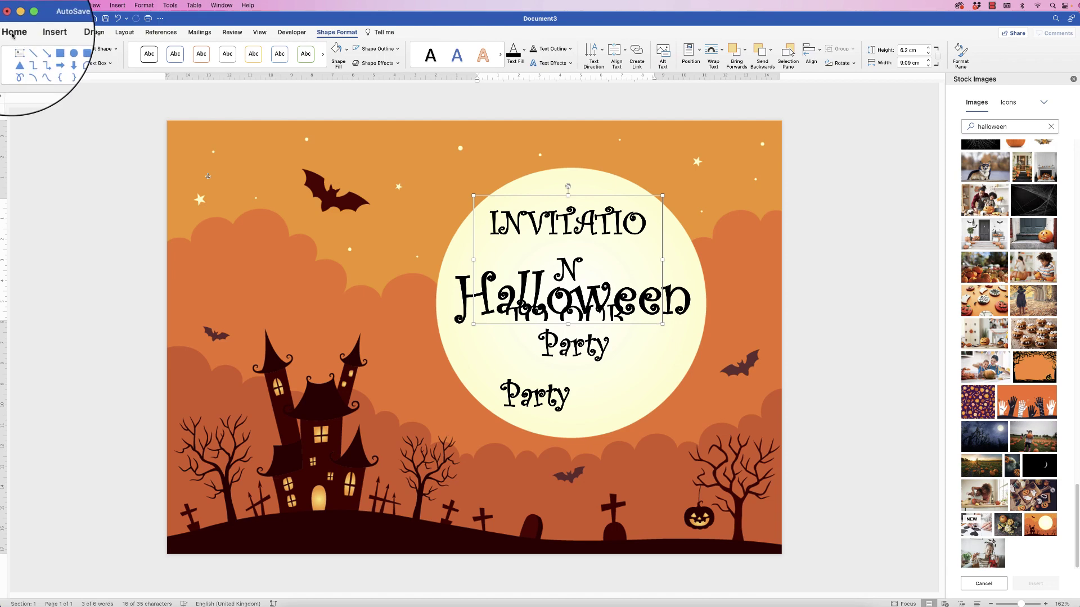
Step: Set the INVITATION TO OUR text to size 20 in the Big Book font
click(12, 33)
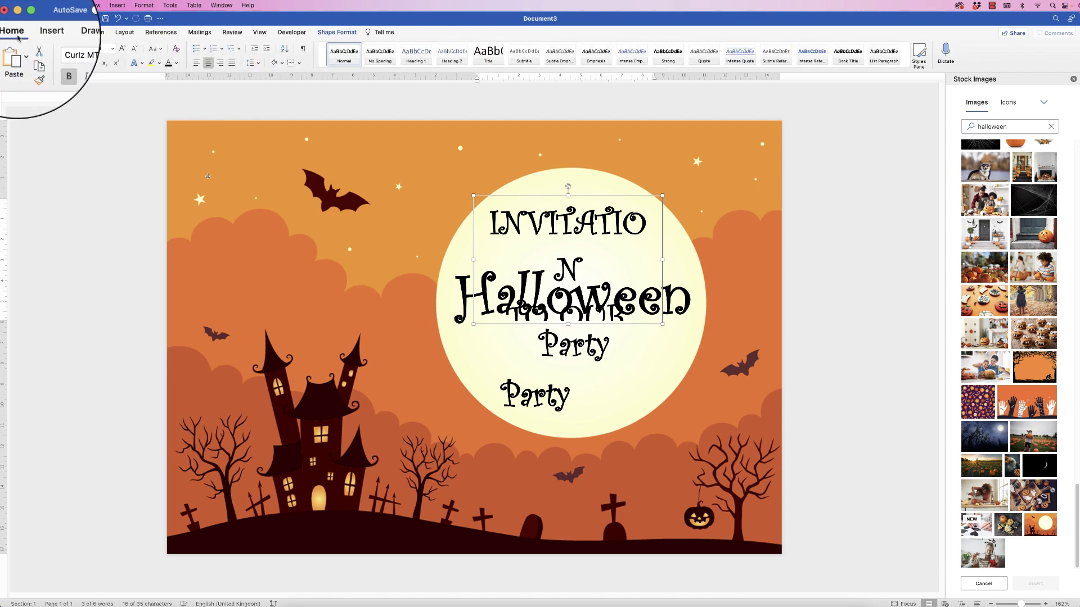
click(113, 52)
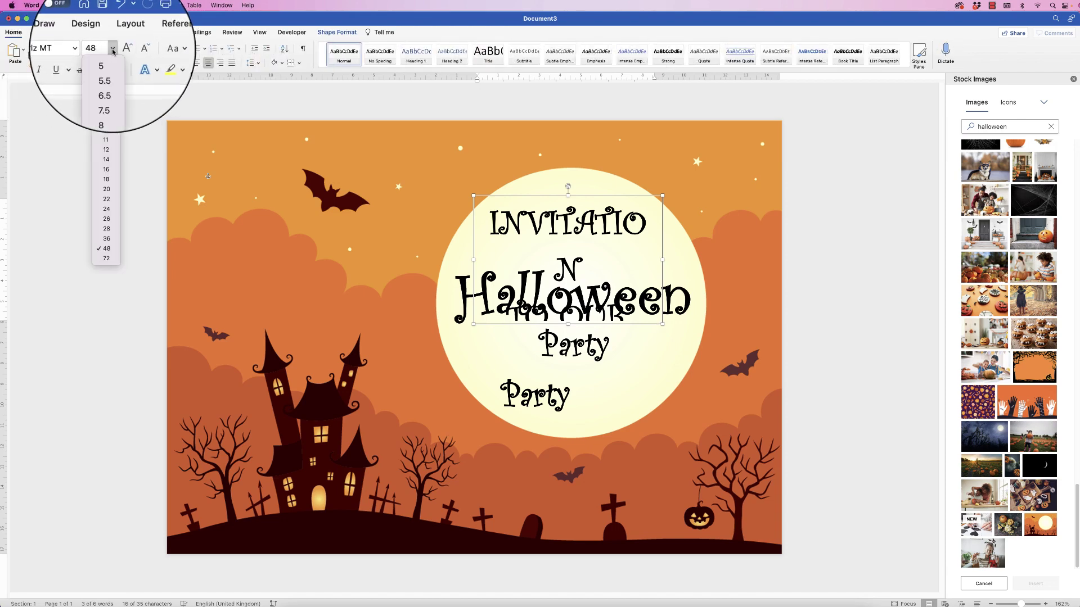
click(104, 192)
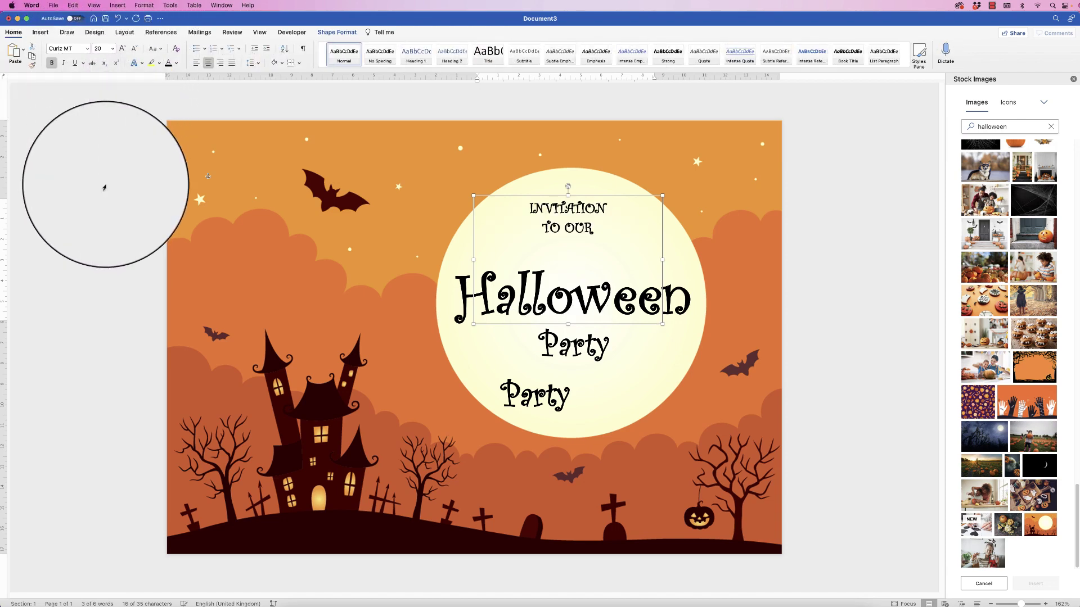
click(87, 51)
click(82, 142)
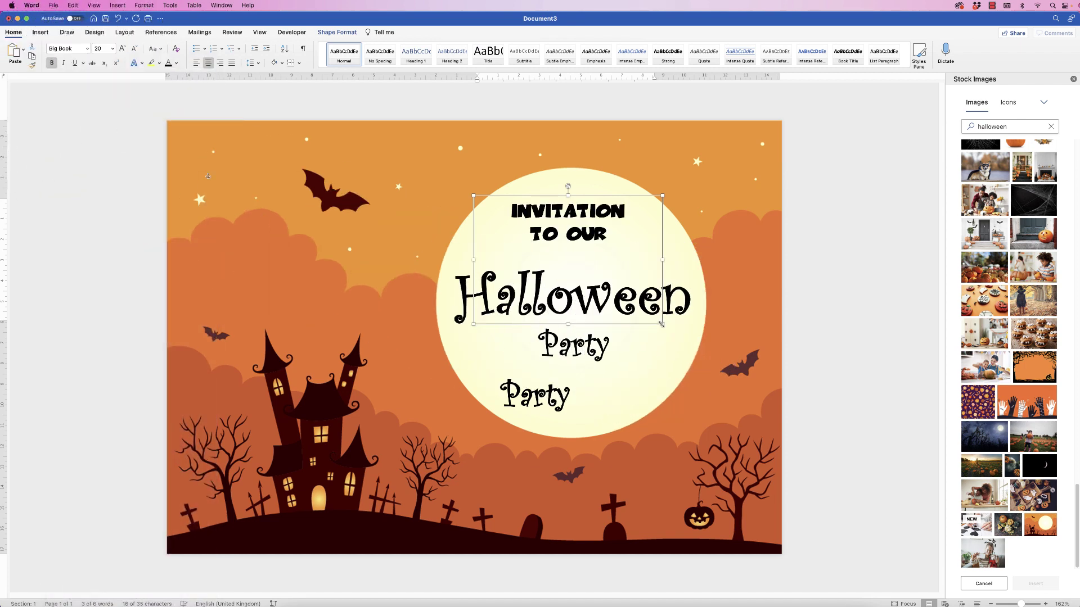
Step: Shrink the INVITATION TO OUR text box to about 6.97 by 2.54 cm and place it just above Halloween
drag(663, 324, 626, 257)
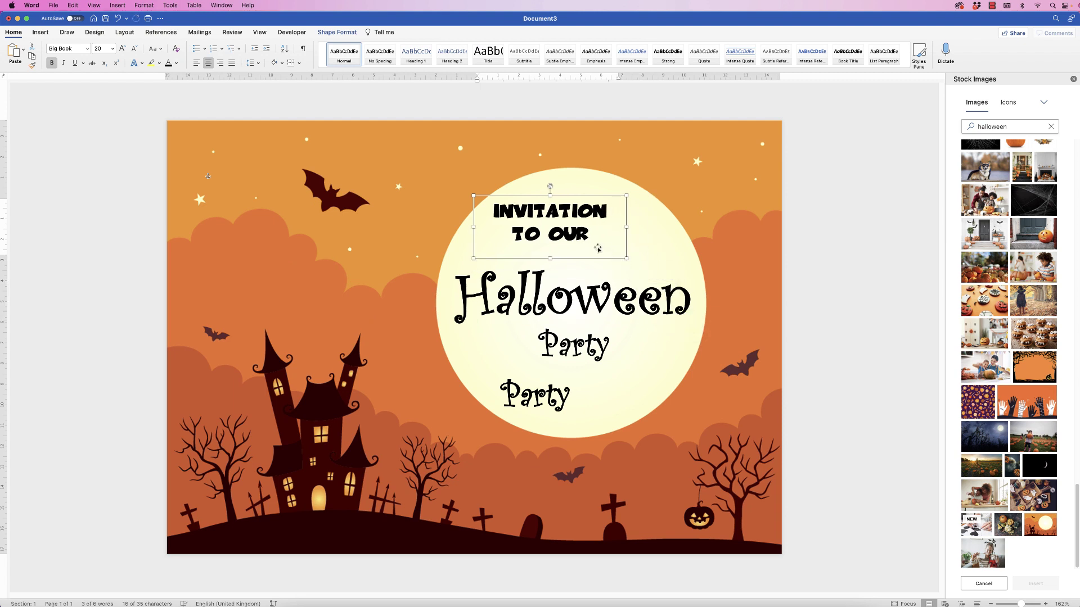
drag(626, 197, 619, 206)
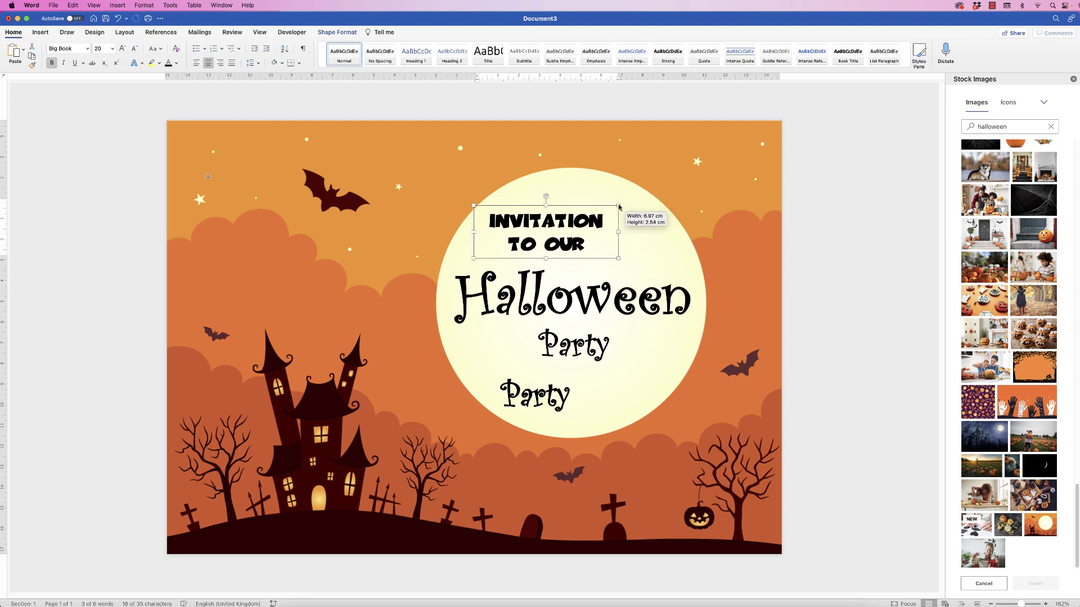
drag(558, 243, 551, 250)
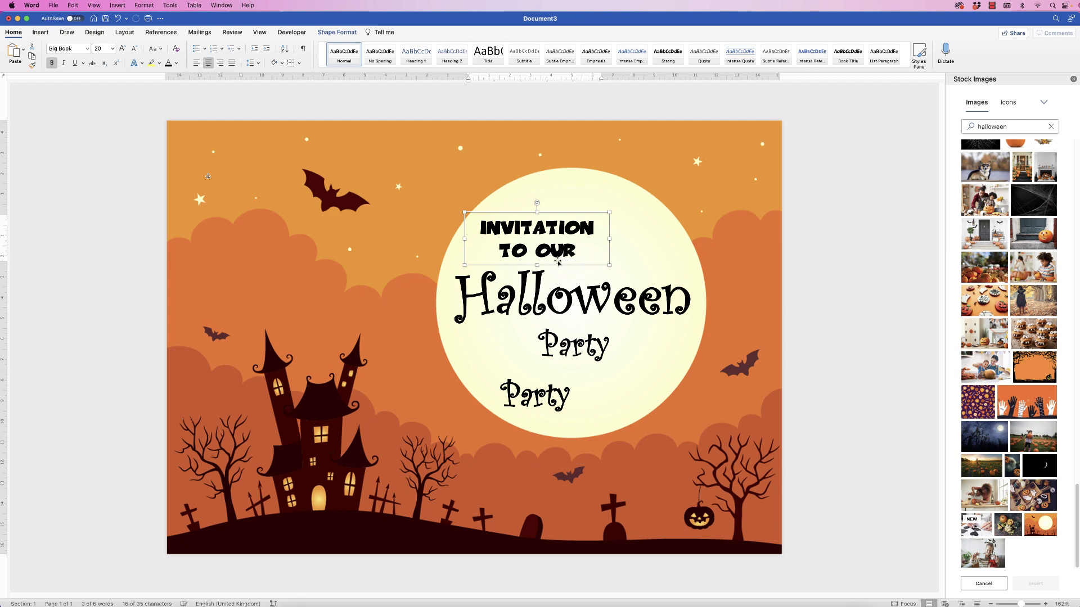
Step: Set the lowest Party text on the moon to the Amatic SC font at size 20
triple_click(563, 397)
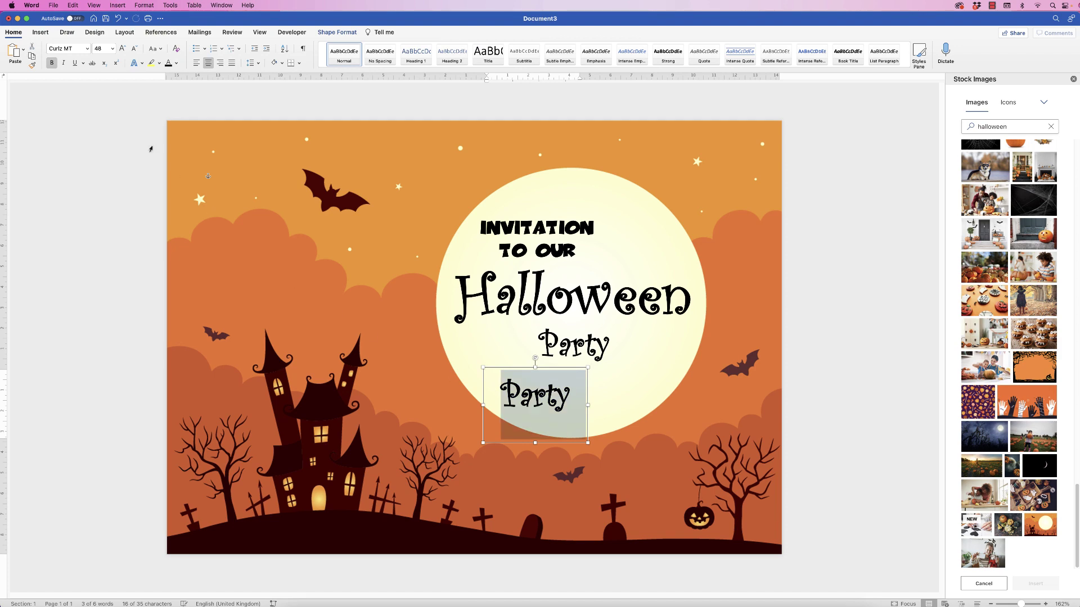
click(87, 48)
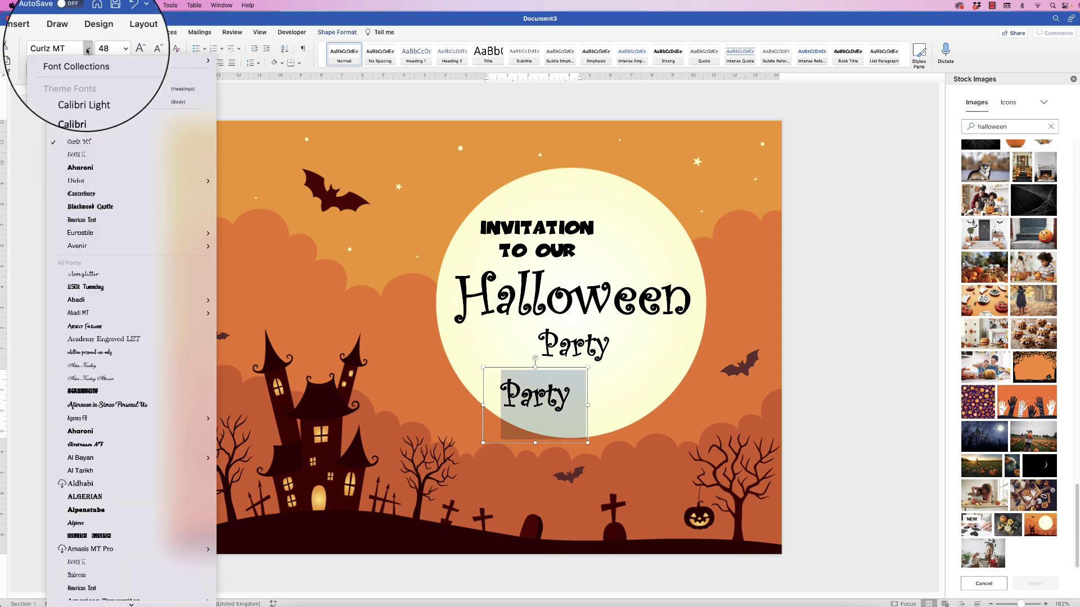
click(77, 159)
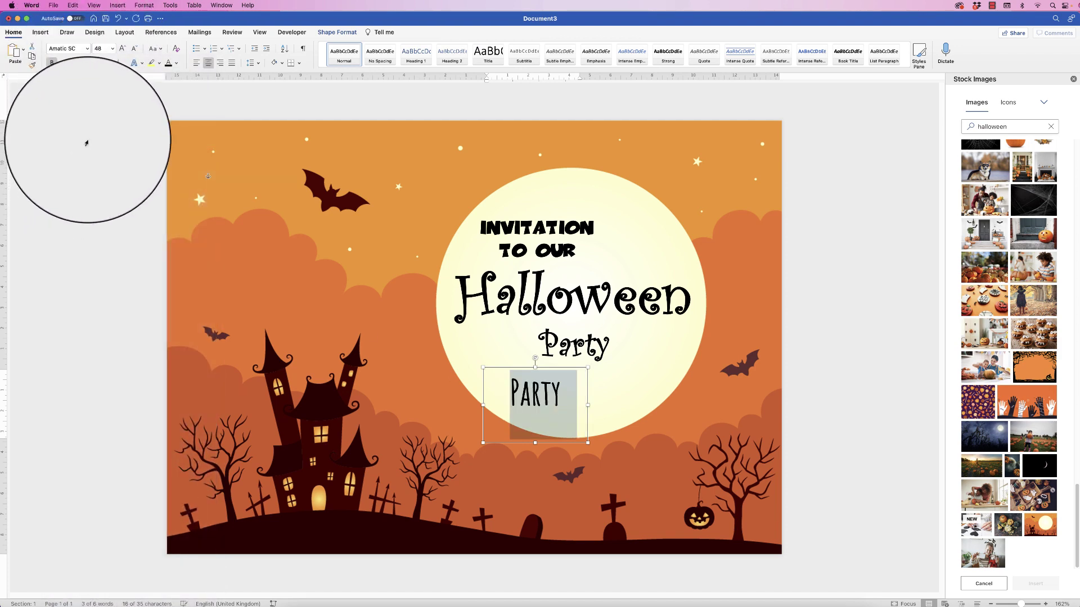
click(113, 49)
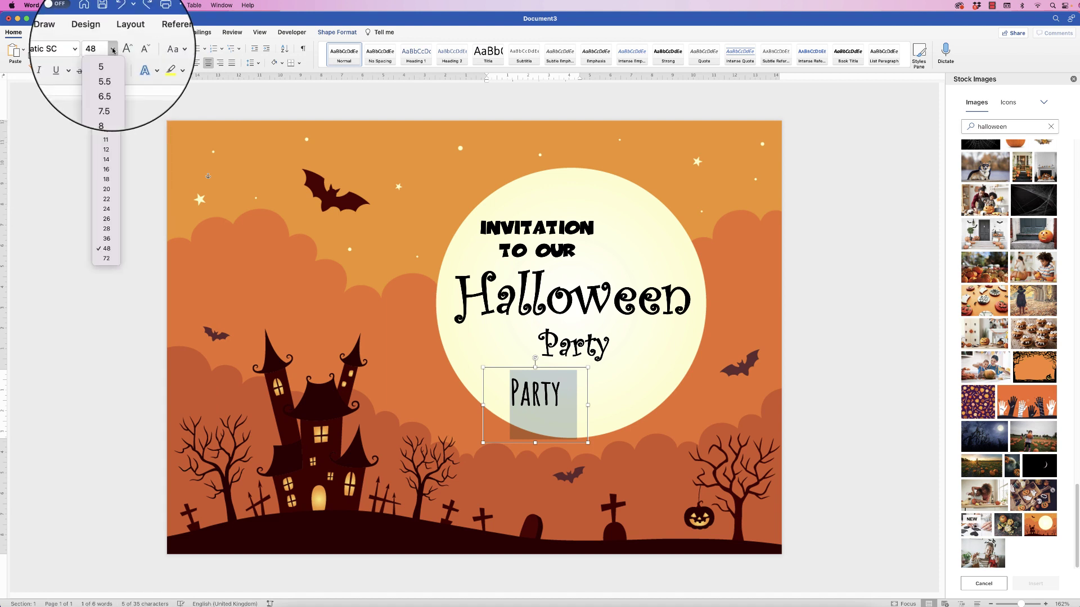
click(106, 188)
Step: Reduce the INVITATION TO OUR text to size 14 and shift its box closer to the start of the Halloween title
click(505, 231)
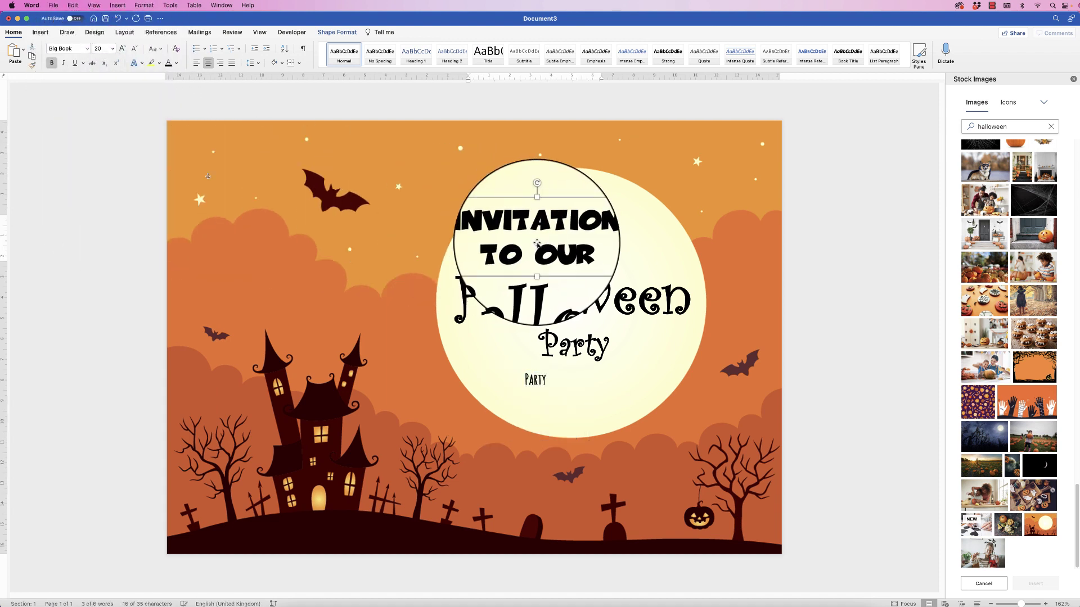
click(113, 49)
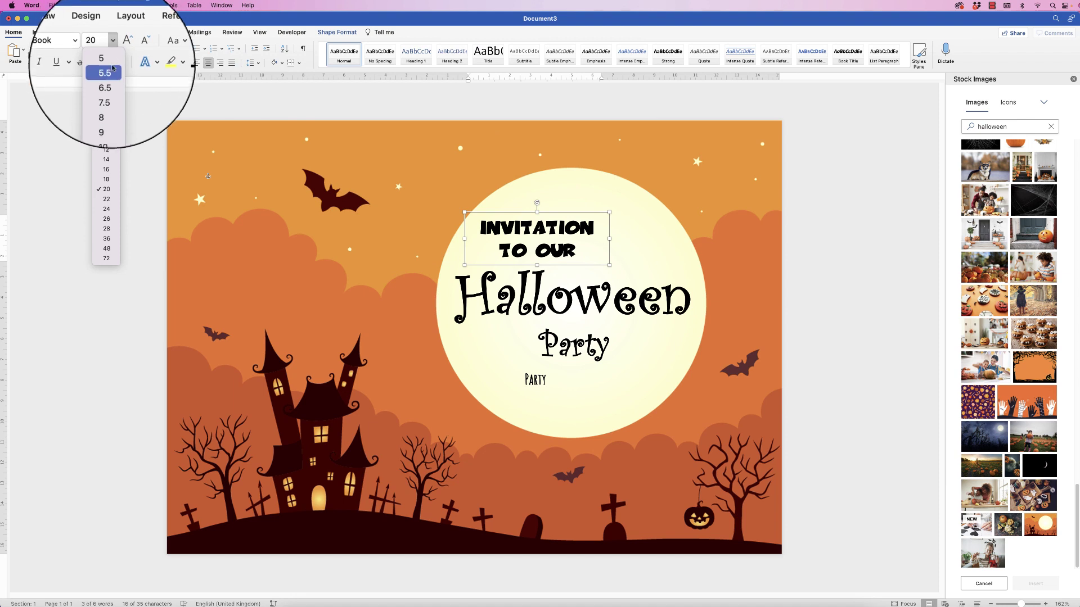
click(108, 166)
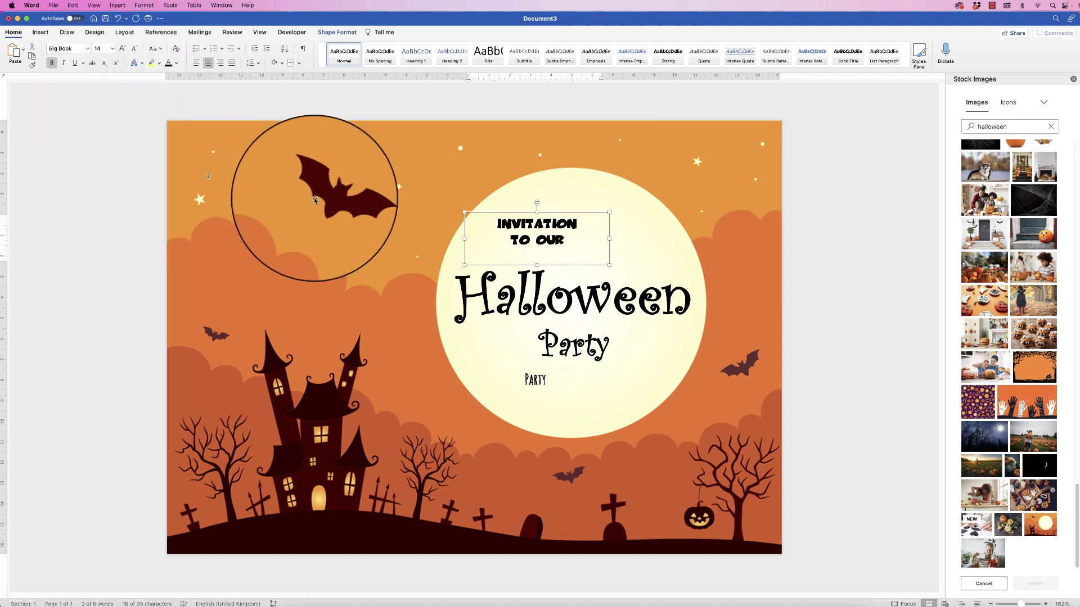
Step: Replace the lowest Party text with three lines reading FRIDAY, 31ST OCTOBER and 7PM
click(526, 380)
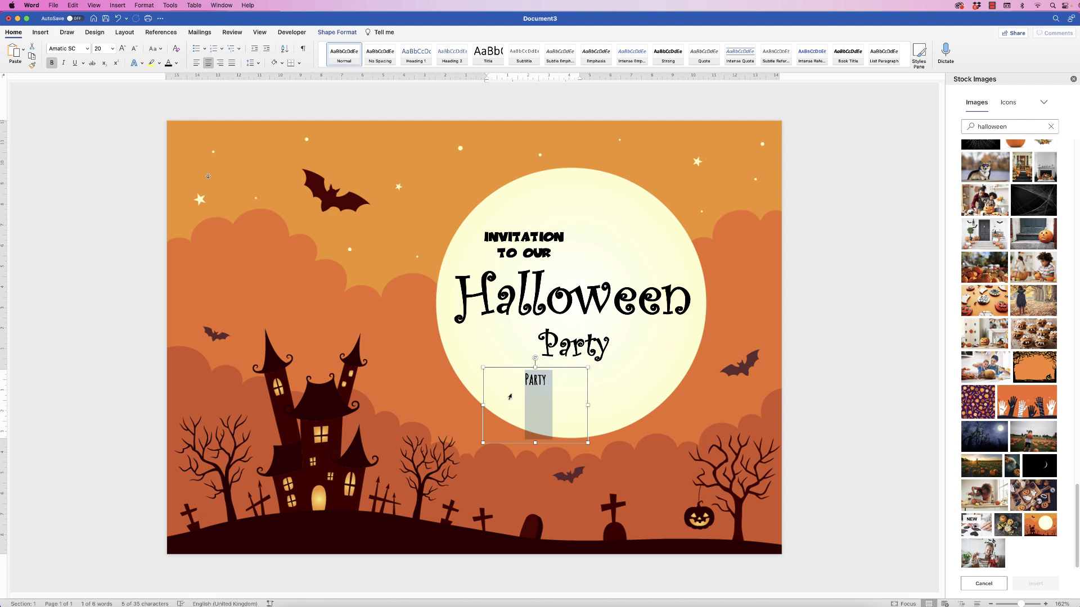
text(7PM)
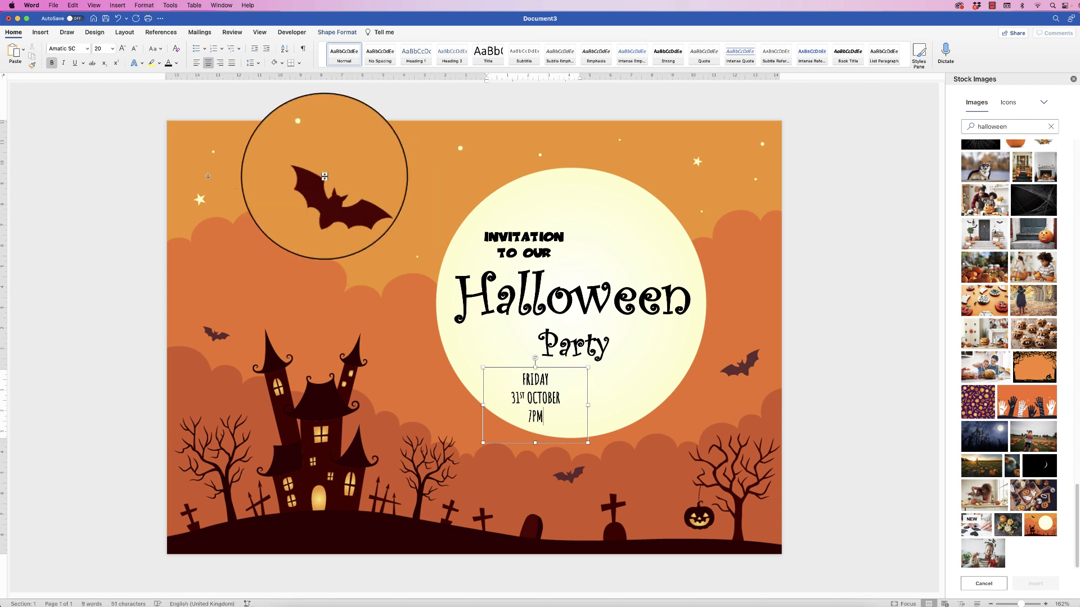
Step: Right-align all three lines of the date and time text below Party
click(220, 63)
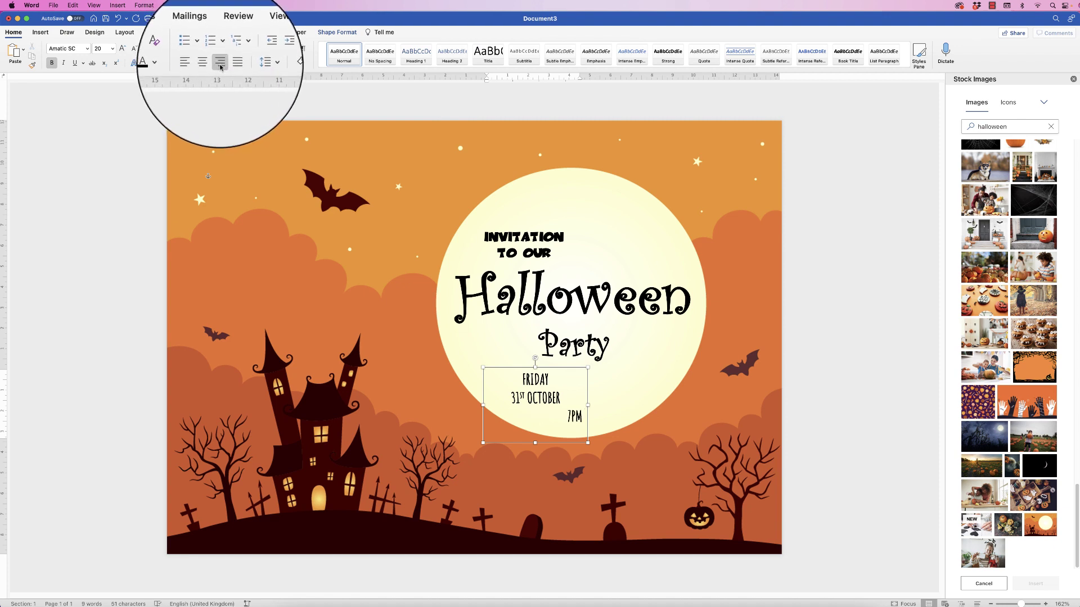
key(super+e)
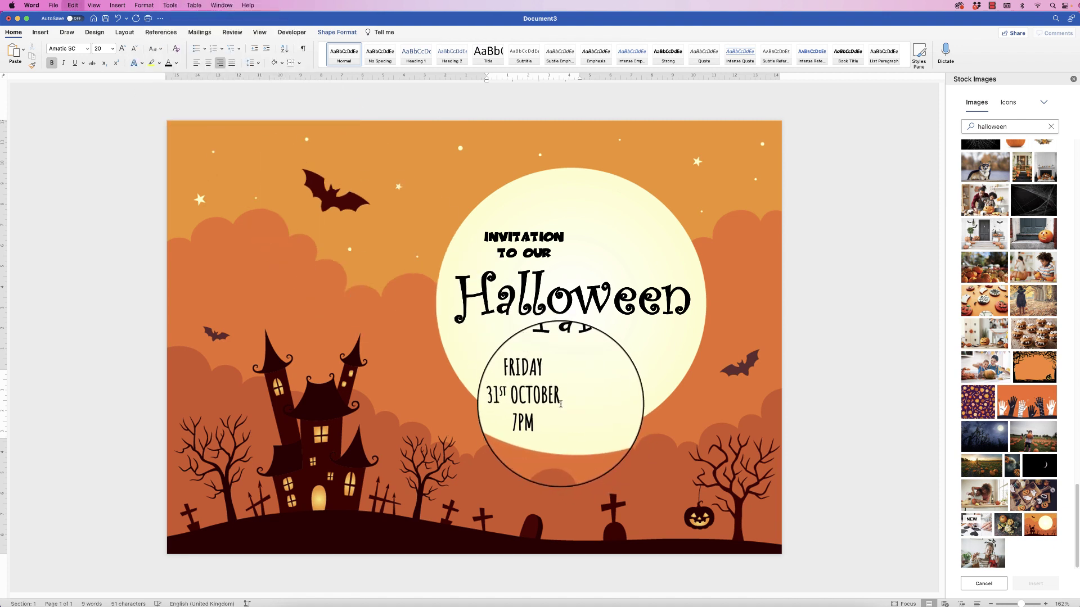
key(super+a)
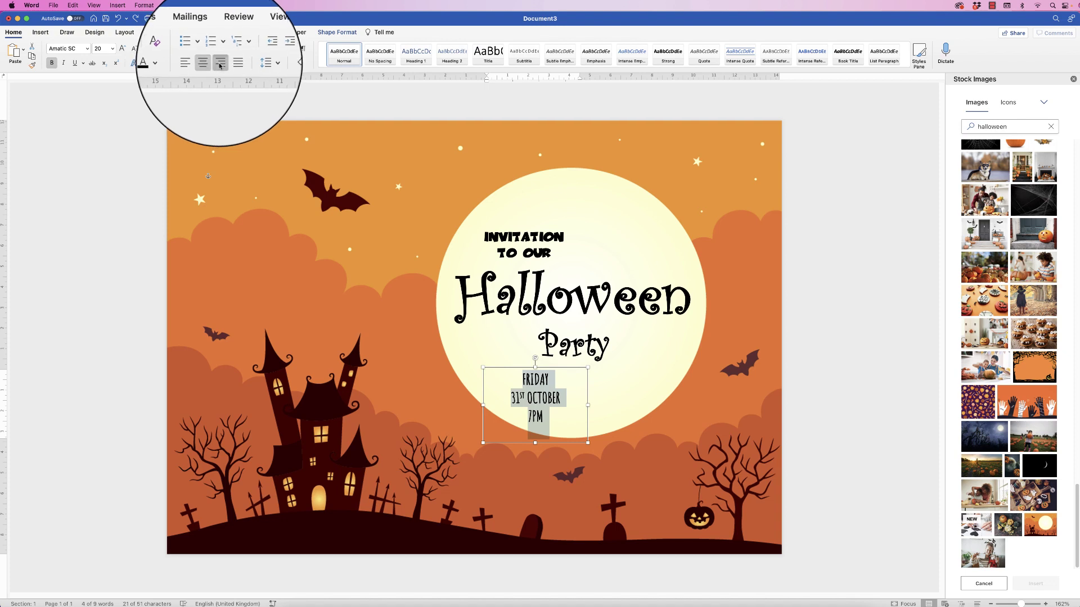
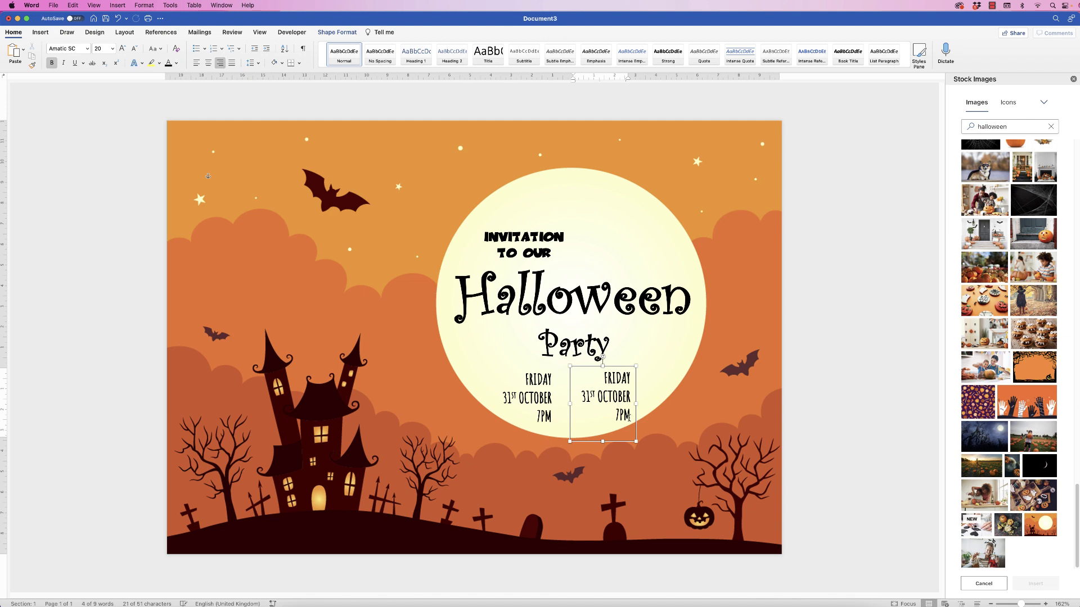
Step: Replace the text in the duplicated date box with the party's street address, town and postcode on three lines
drag(629, 417, 607, 387)
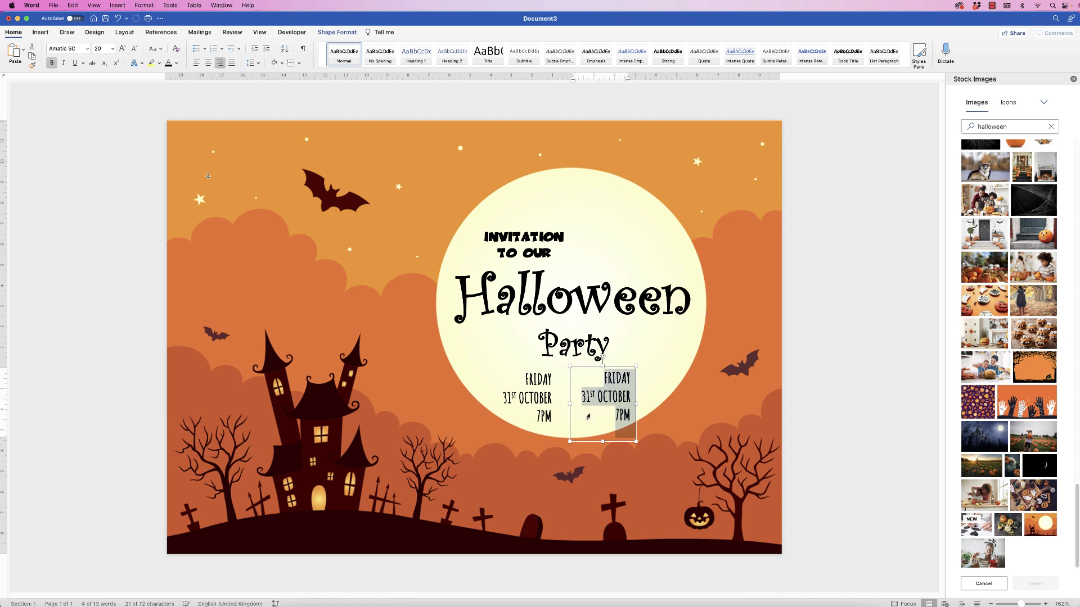
text(7 ANYWHERE STREET)
key(Return)
text(SCARYTOWN)
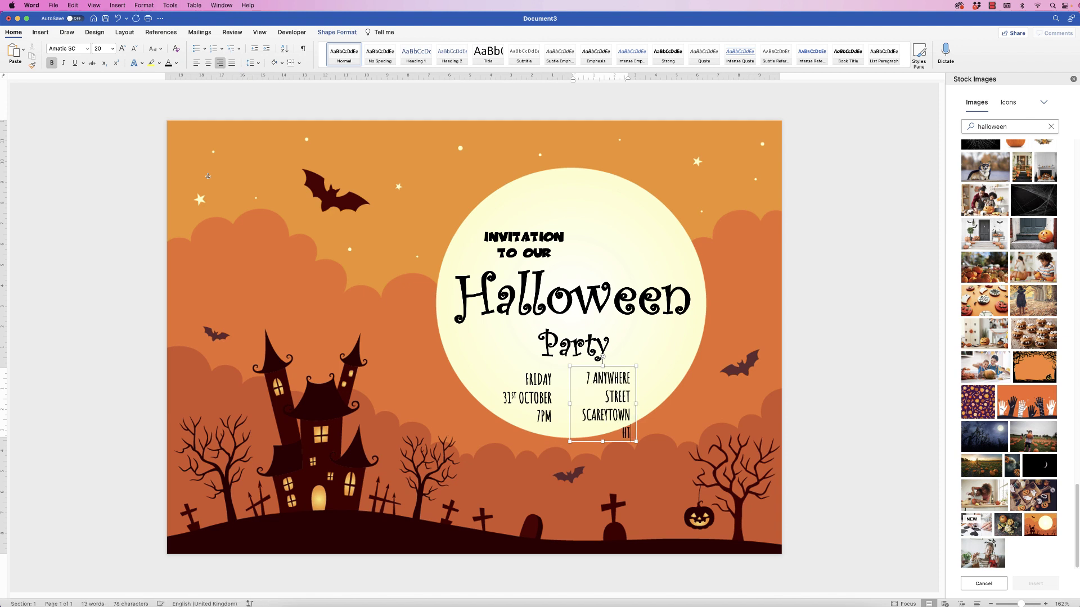
key(Return)
text(HT309FC)
Step: Widen the address text box to about 4.45 cm and left-align its text
drag(635, 403, 663, 403)
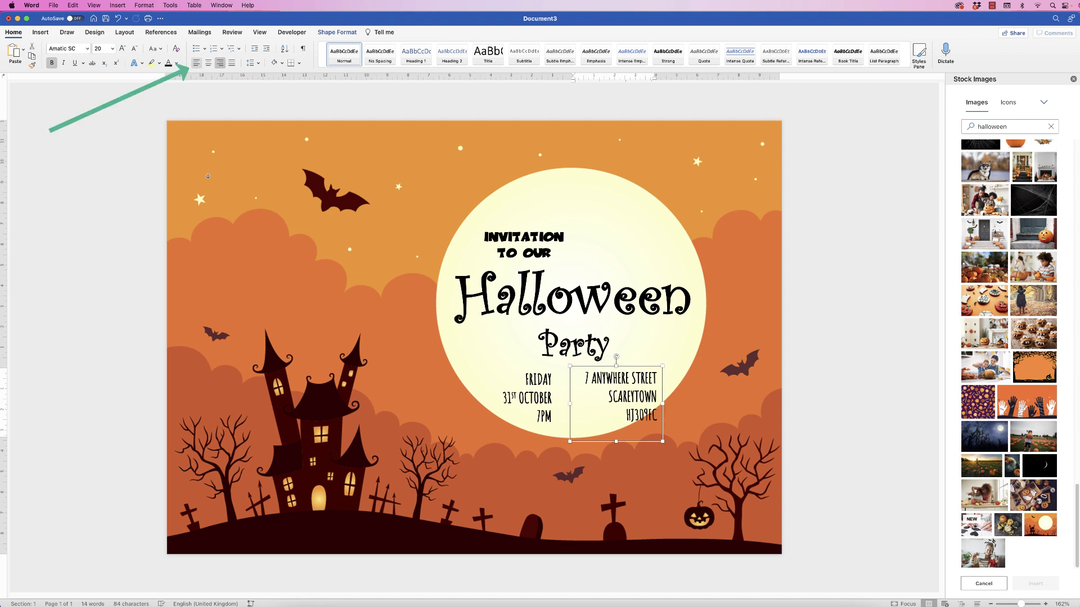
key(super+l)
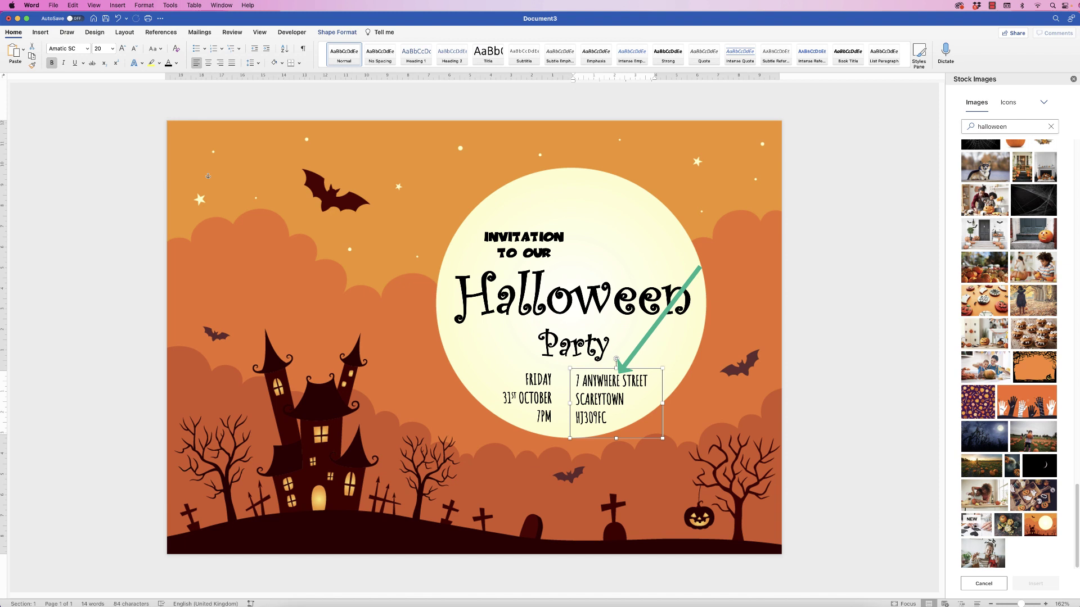
Step: Align the date and address boxes to their tops and move the address box closer to the date
shift+click(523, 405)
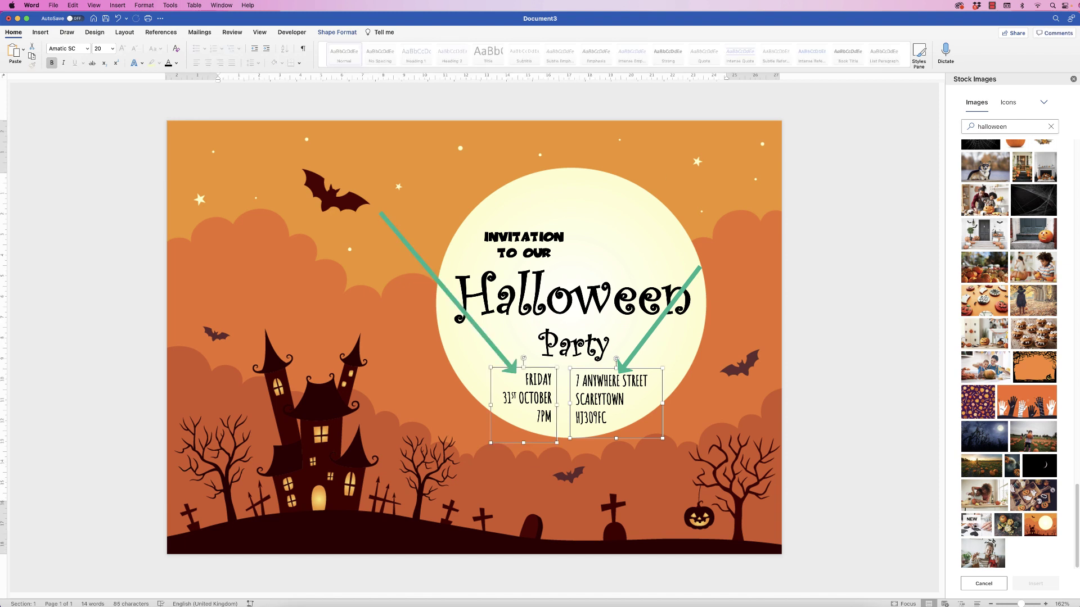
click(337, 32)
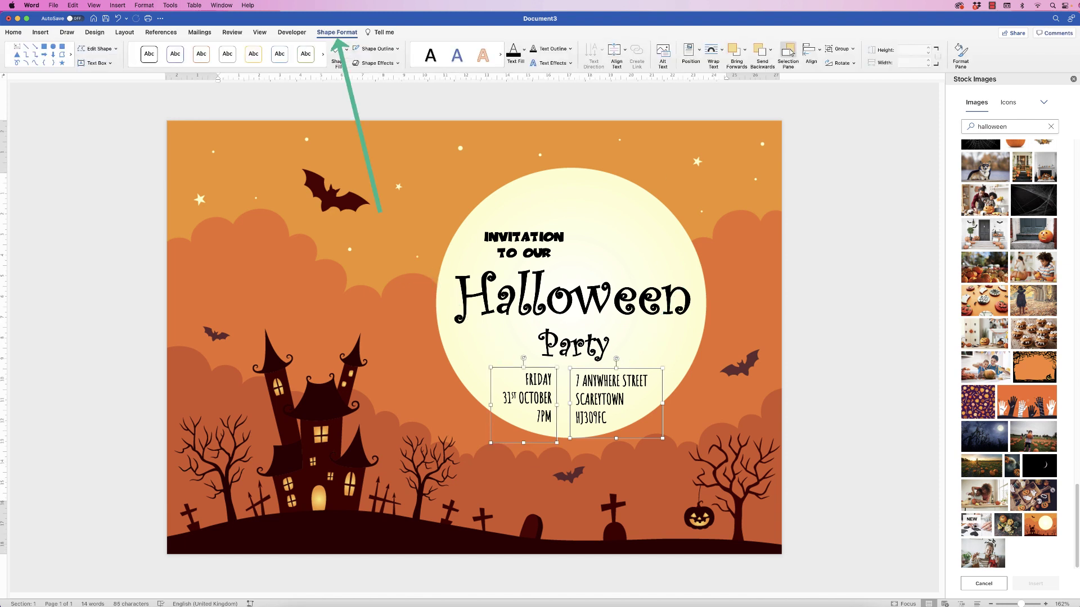
click(810, 49)
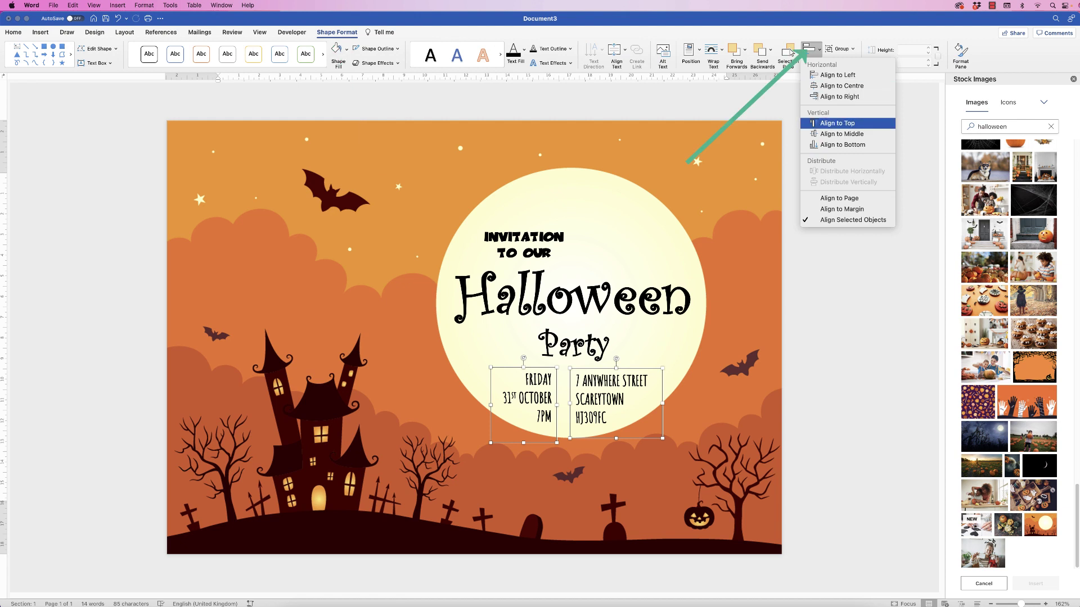
click(837, 124)
click(171, 176)
click(613, 405)
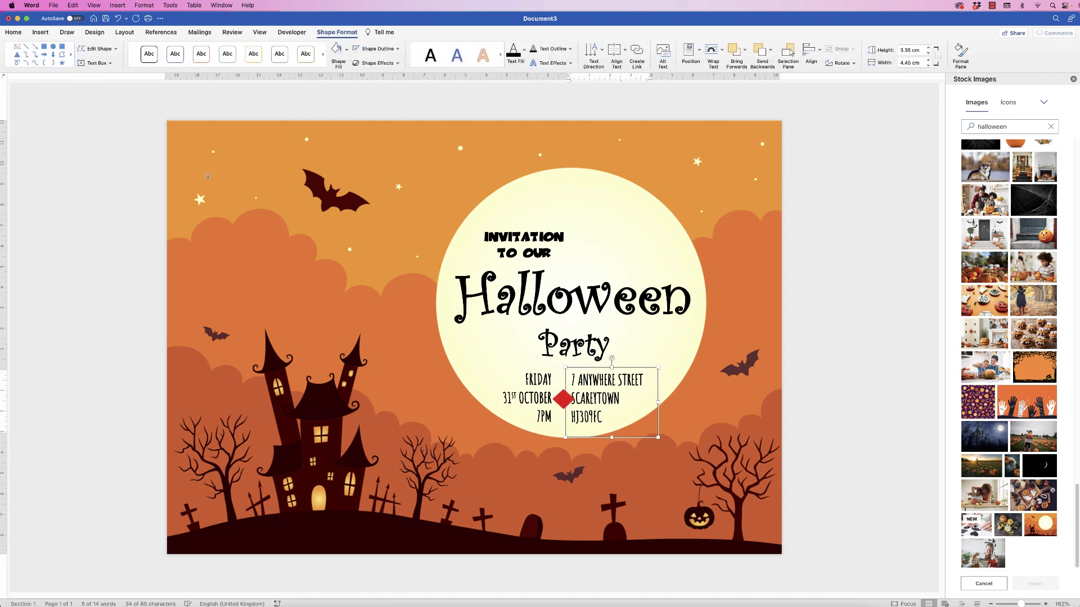
key(Left)
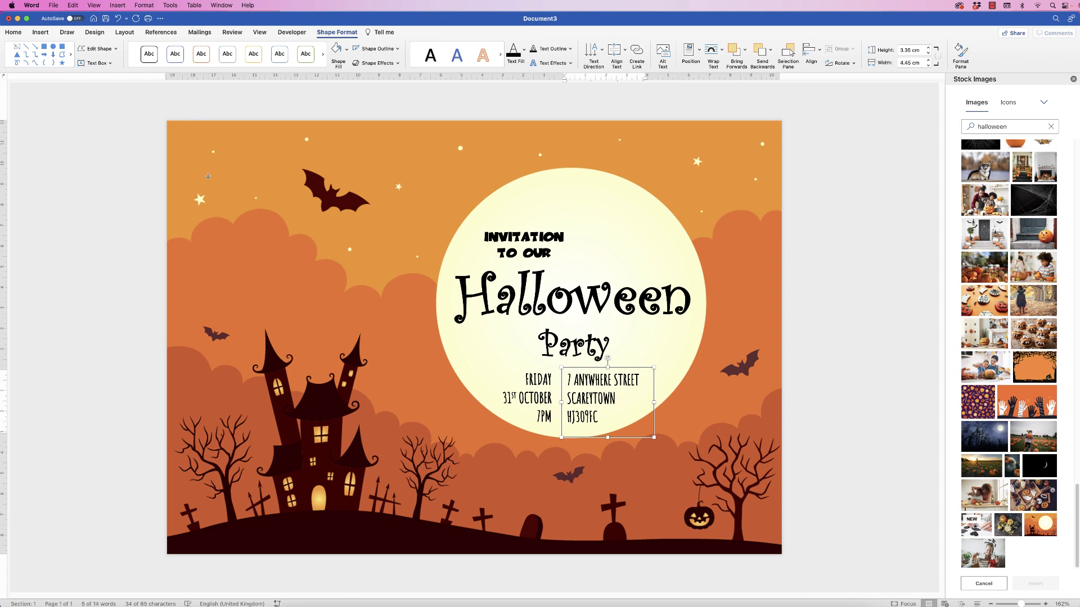
Step: Group the date and address boxes and shift the group sideways to centre it on the moon beneath Party
shift+click(525, 398)
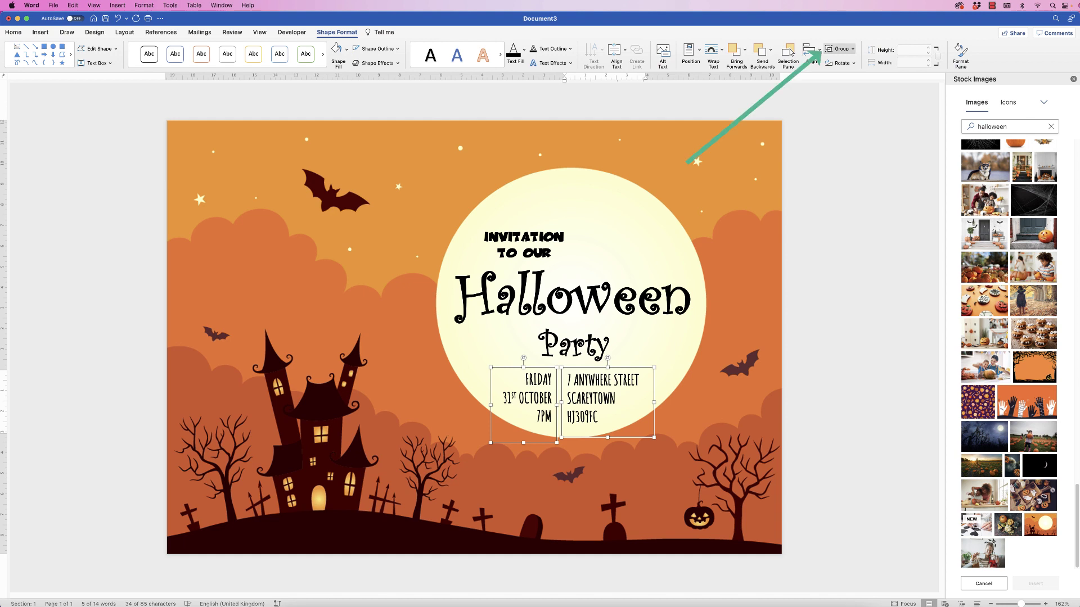
click(839, 49)
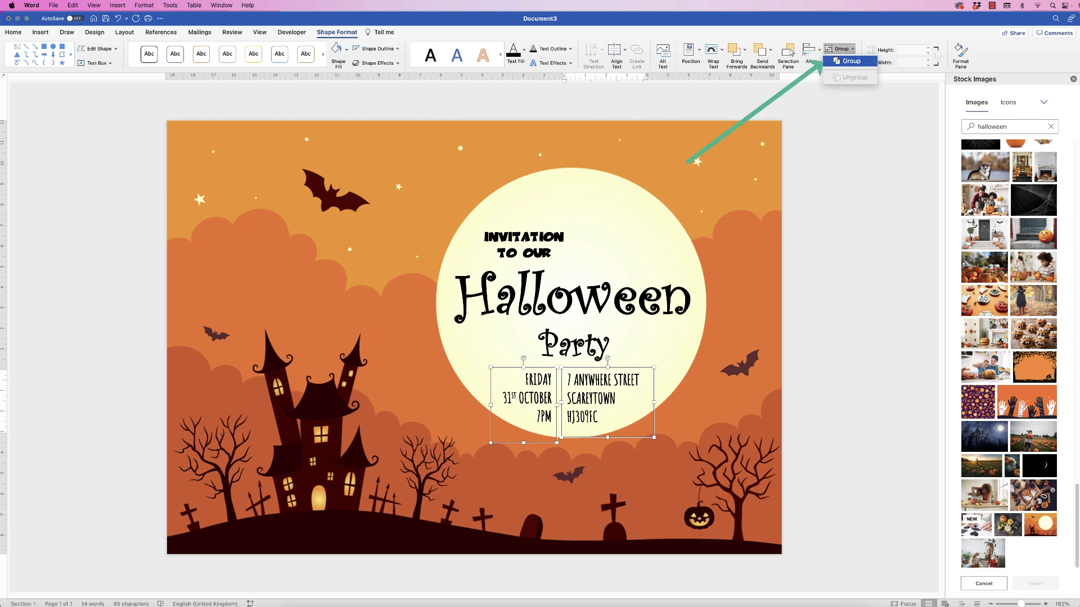
click(847, 66)
mouse_move(597, 400)
mouse_down()
mouse_move(613, 383)
mouse_move(610, 400)
mouse_up()
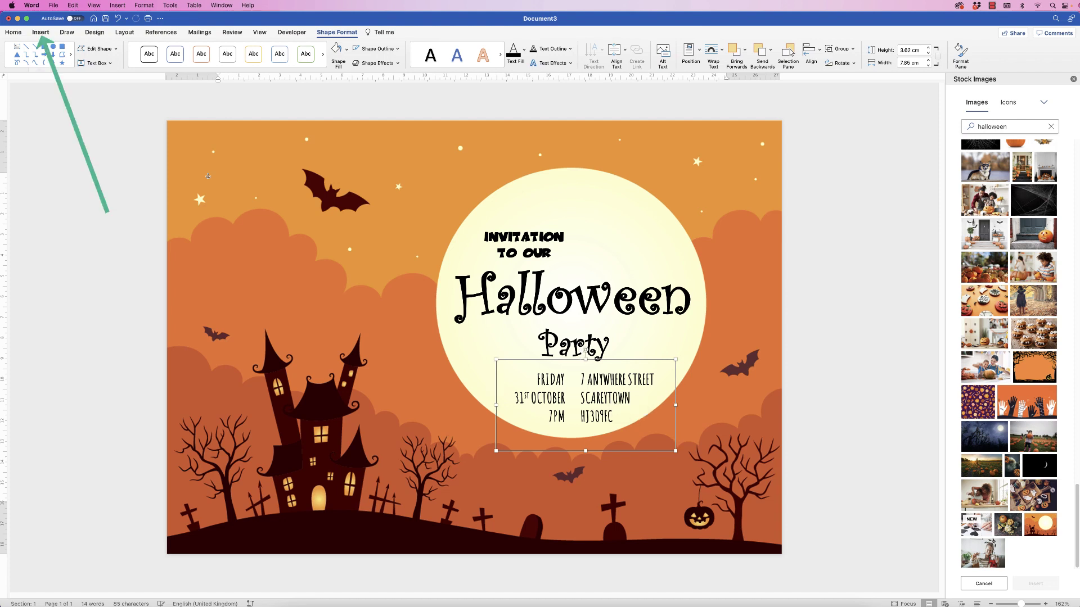
Step: Draw a vertical straight line about 2.24 cm tall between the date and address texts
click(40, 32)
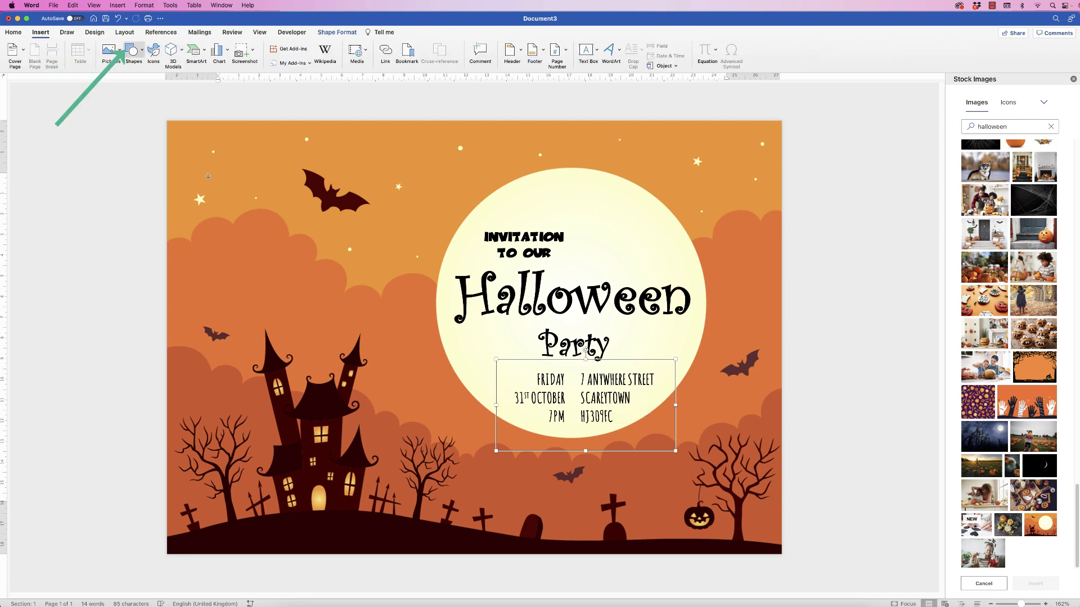
click(132, 51)
click(131, 119)
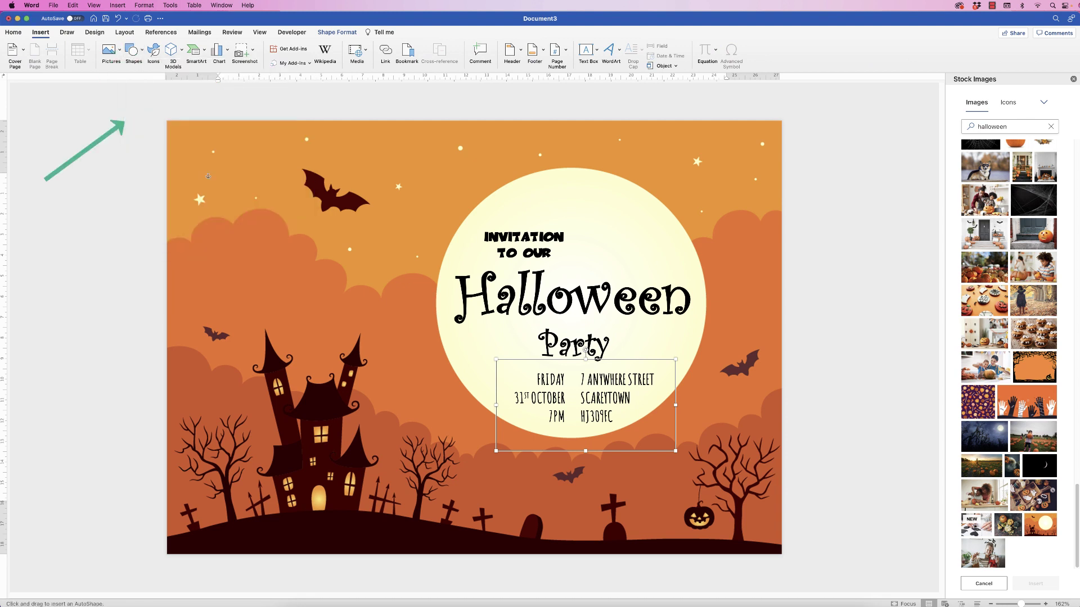
drag(569, 378, 570, 423)
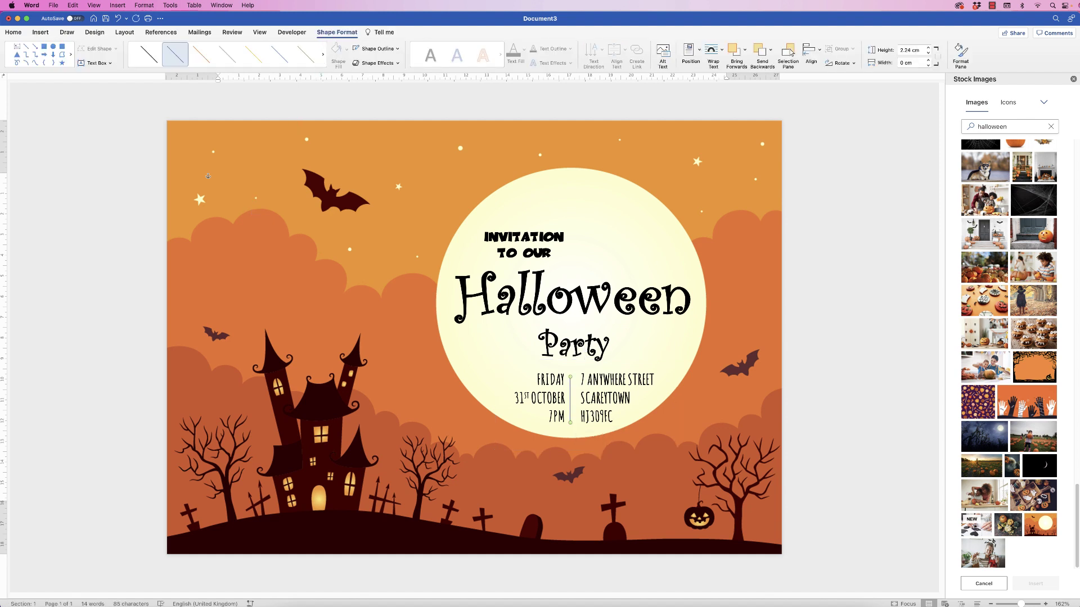
Step: Set the width of the dividing line to 1.5 pt
click(960, 55)
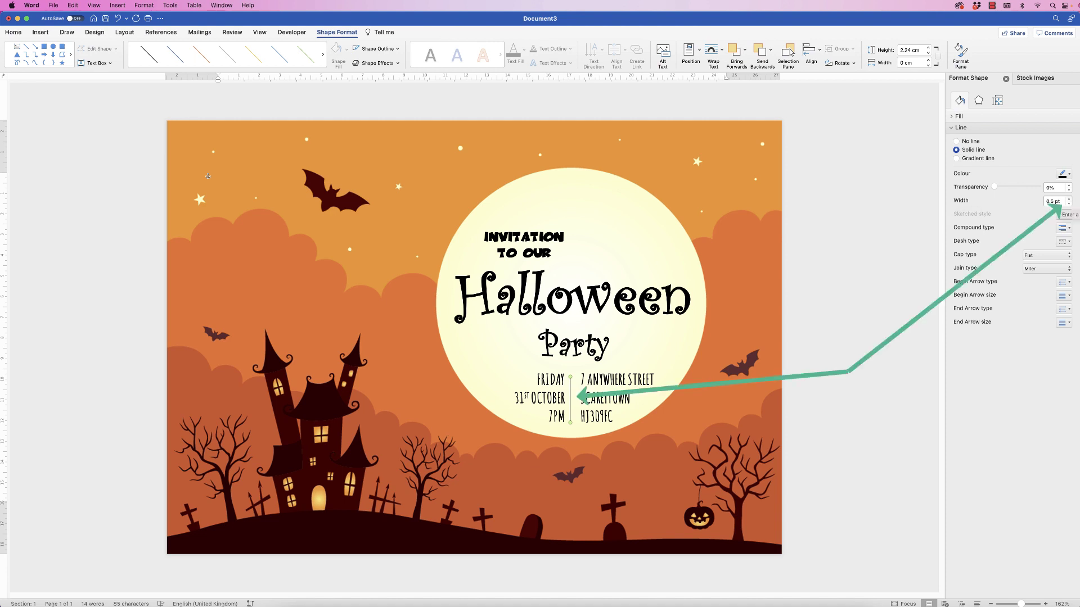
click(1069, 199)
click(1069, 198)
click(1068, 199)
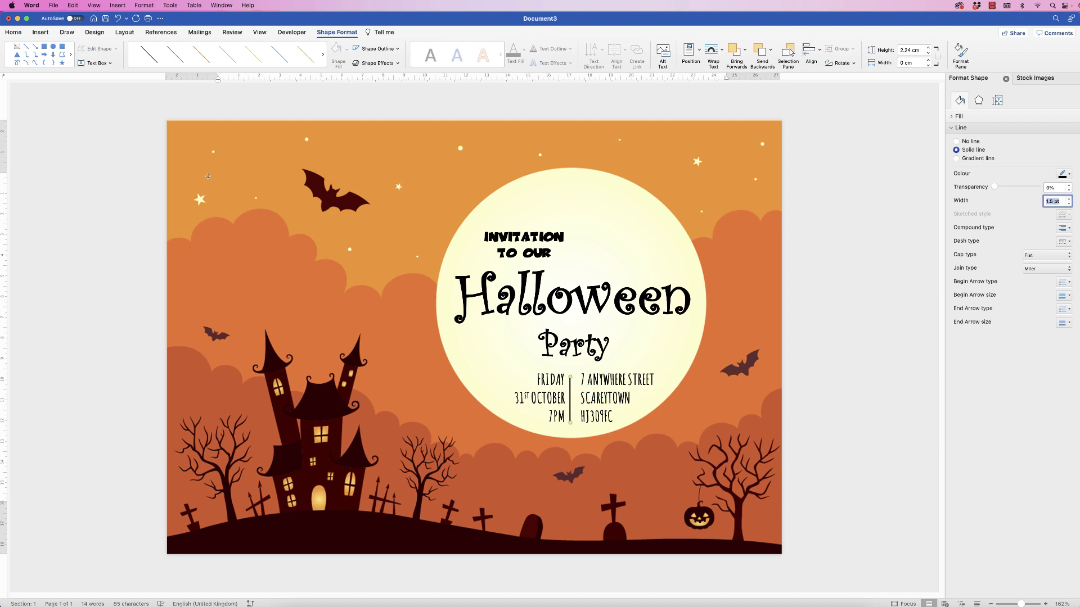
Step: Nudge the date and address group slightly so its texts sit evenly on both sides of the dividing line
click(585, 393)
drag(585, 394, 586, 395)
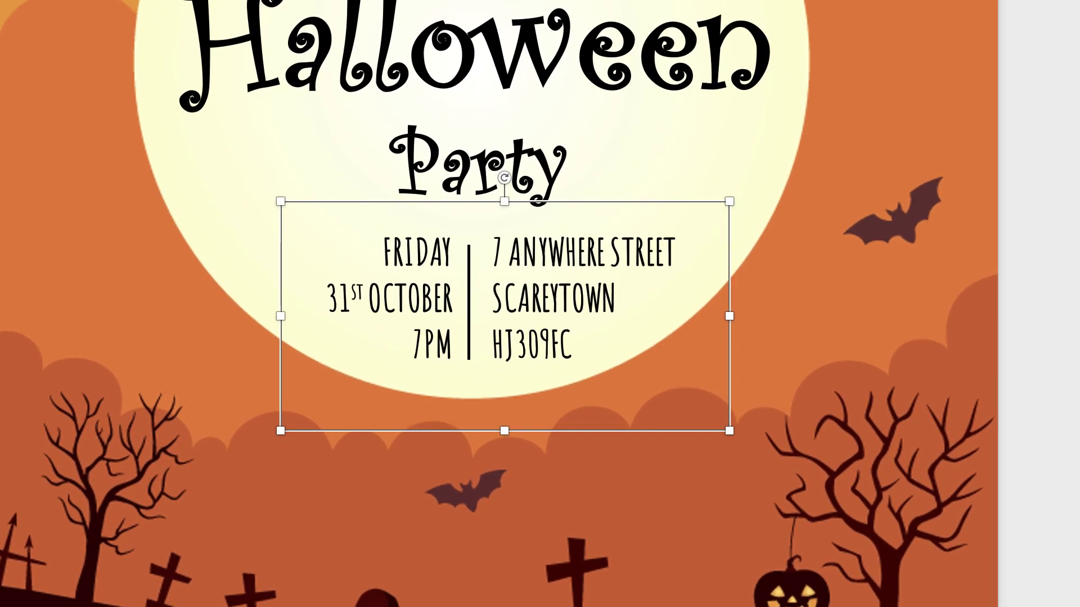
key(Left)
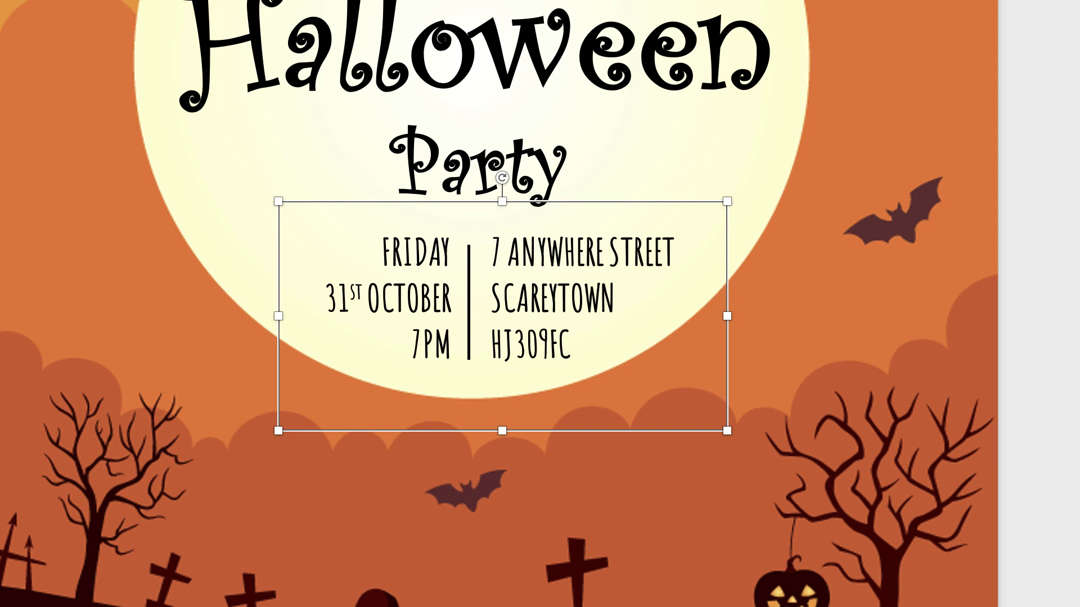
Step: Adjust the endpoints of the dividing line so that it runs exactly vertical
click(470, 304)
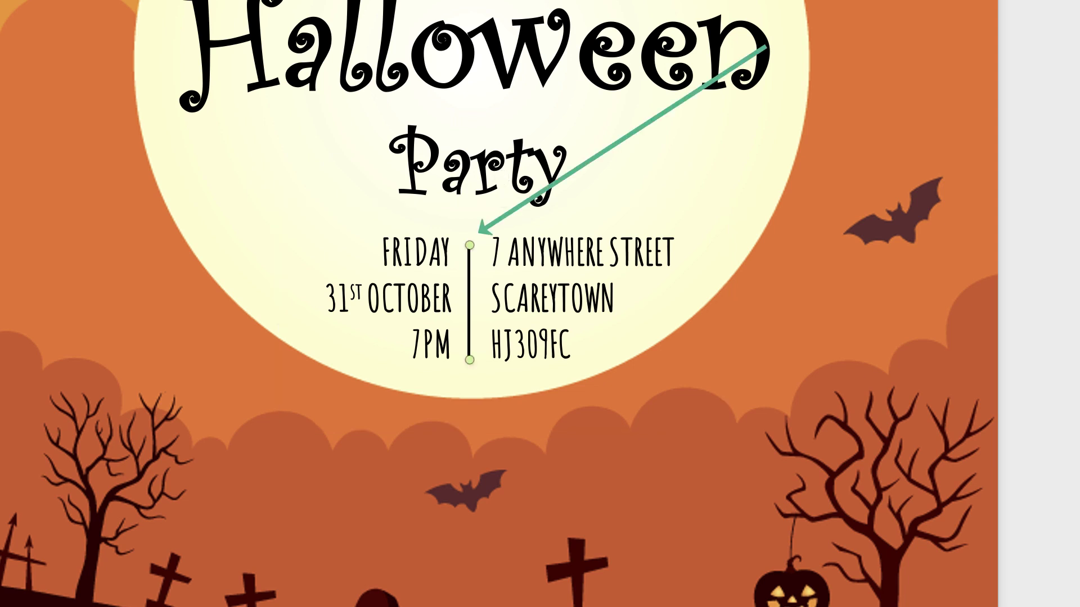
drag(470, 245, 469, 246)
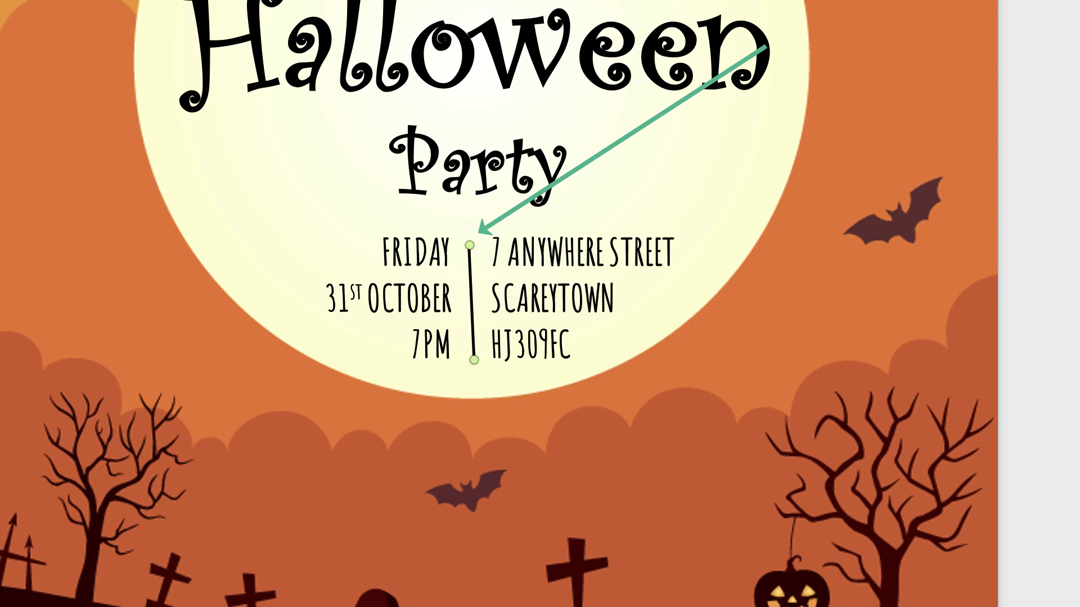
drag(474, 360, 469, 360)
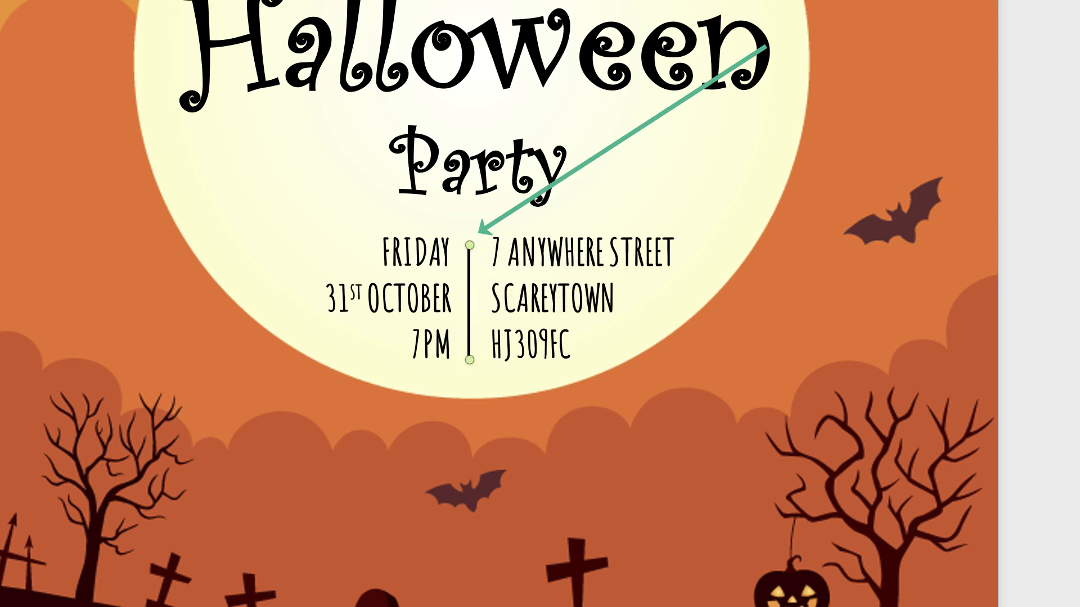
mouse_move(469, 245)
mouse_down()
mouse_move(469, 229)
mouse_move(469, 246)
mouse_up()
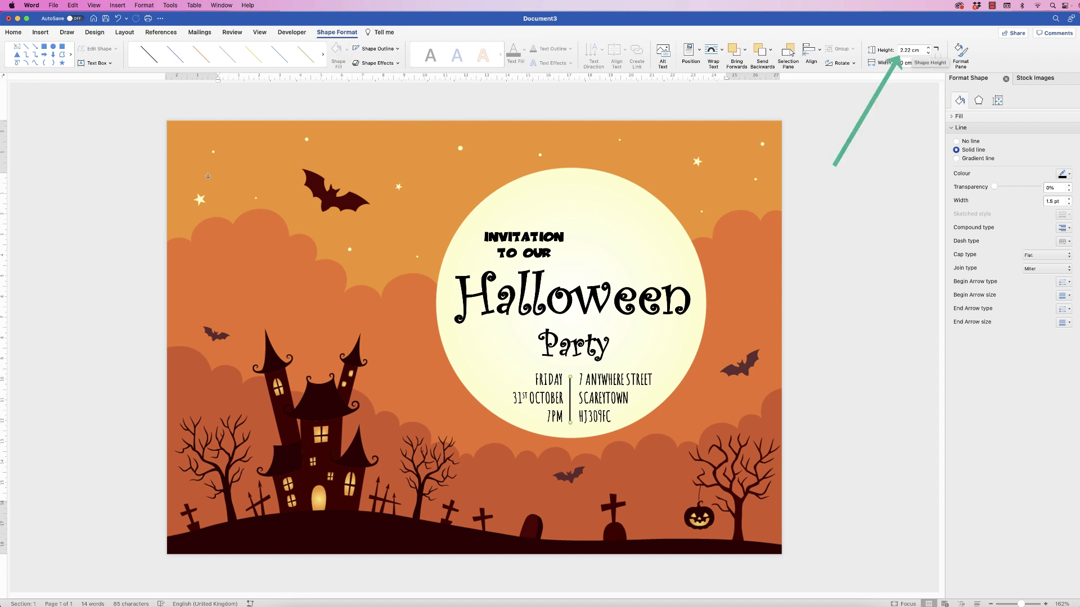
Step: Set the height of the dividing line to 2.40 cm
click(912, 50)
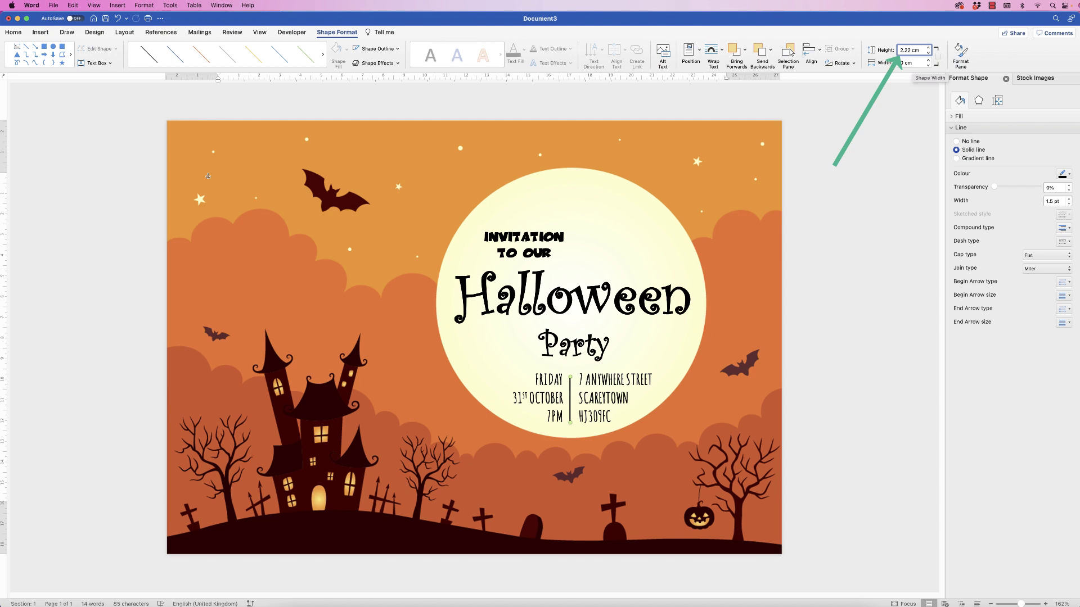
key(BackSpace)
key(BackSpace)
key(BackSpace)
text(.40)
key(Return)
Step: Nudge the date and address group down and slightly towards the castle to centre it around the dividing line
click(600, 414)
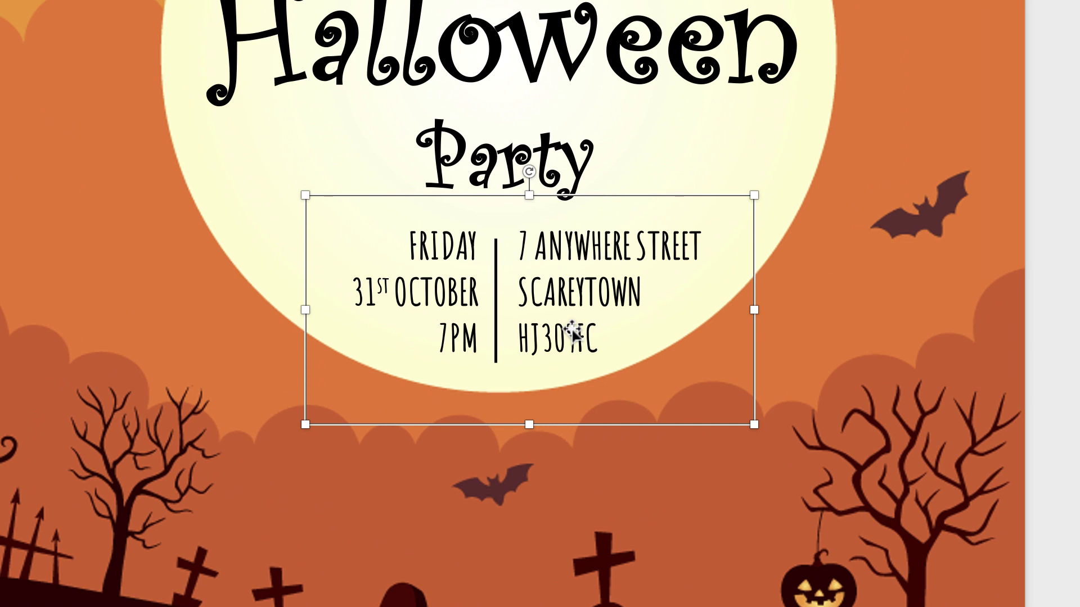
key(Down)
key(Down)
key(Down)
key(Down)
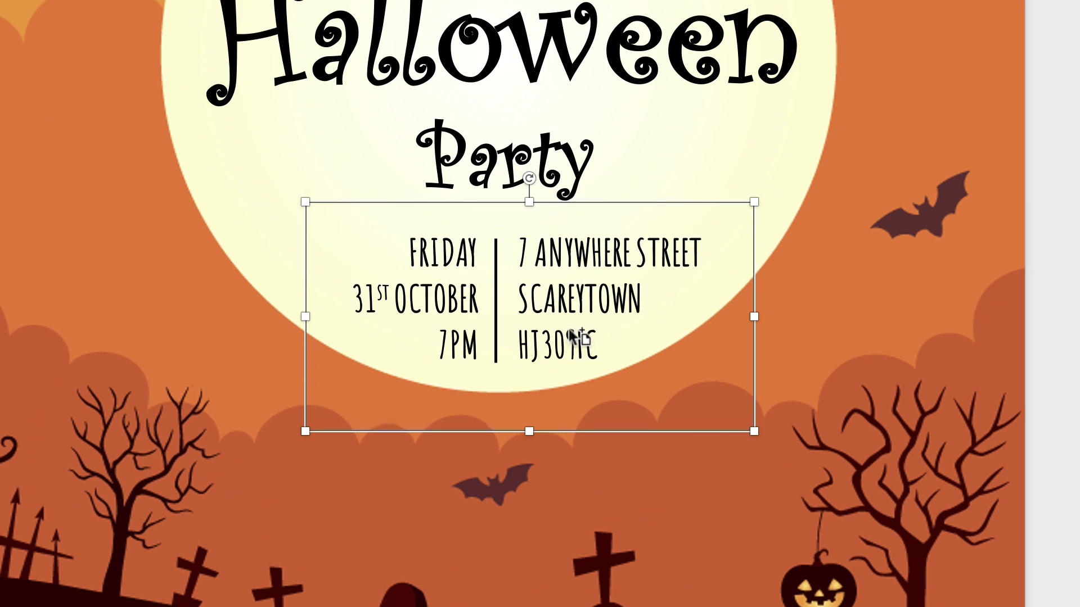
key(Down)
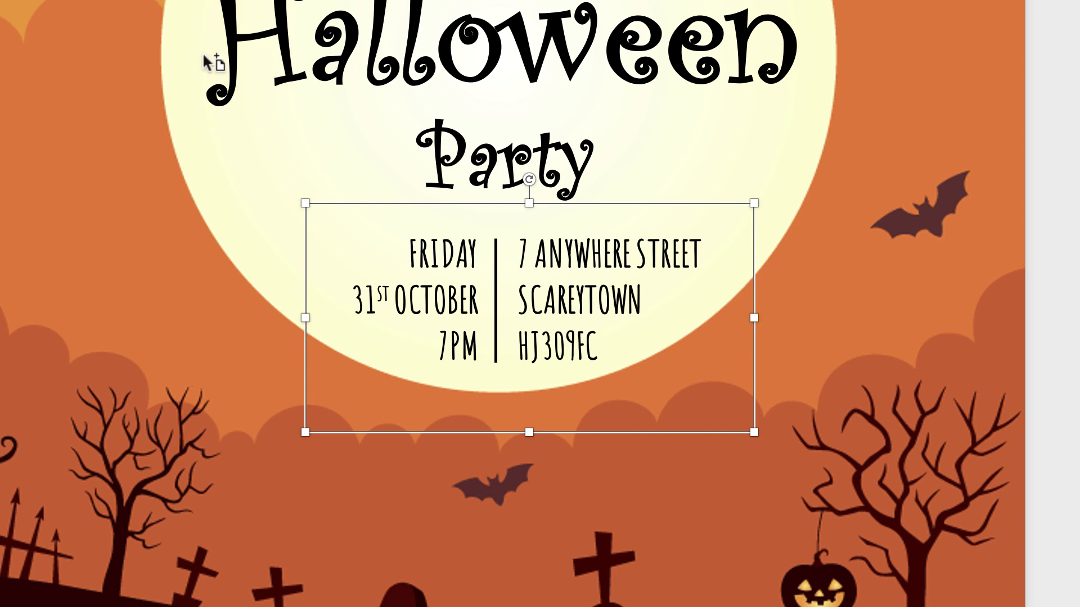
key(Left)
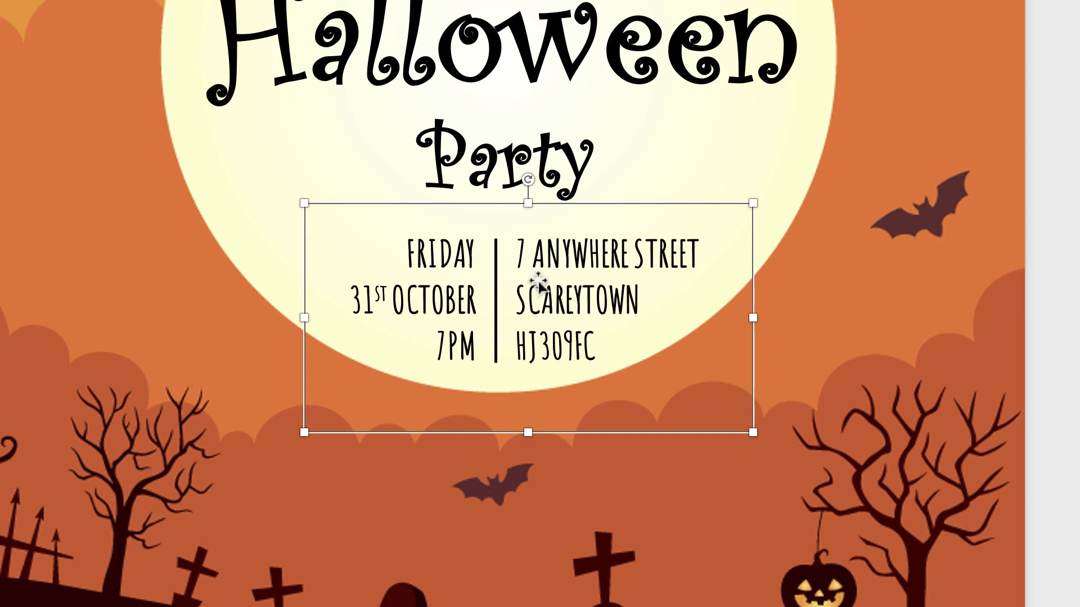
Step: Group the dividing line with the date and address text group
click(496, 279)
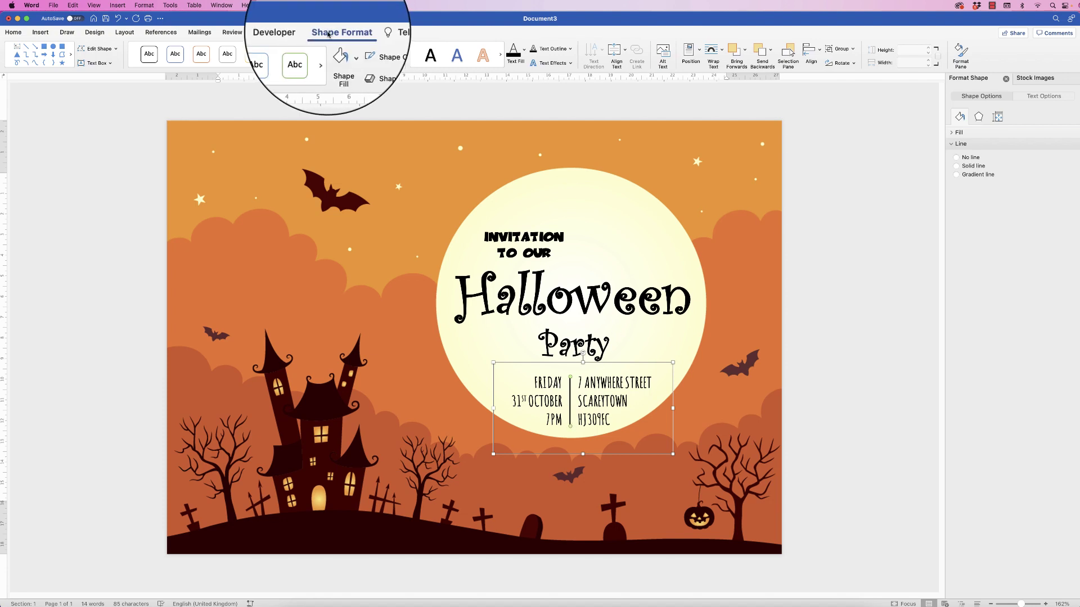
click(853, 54)
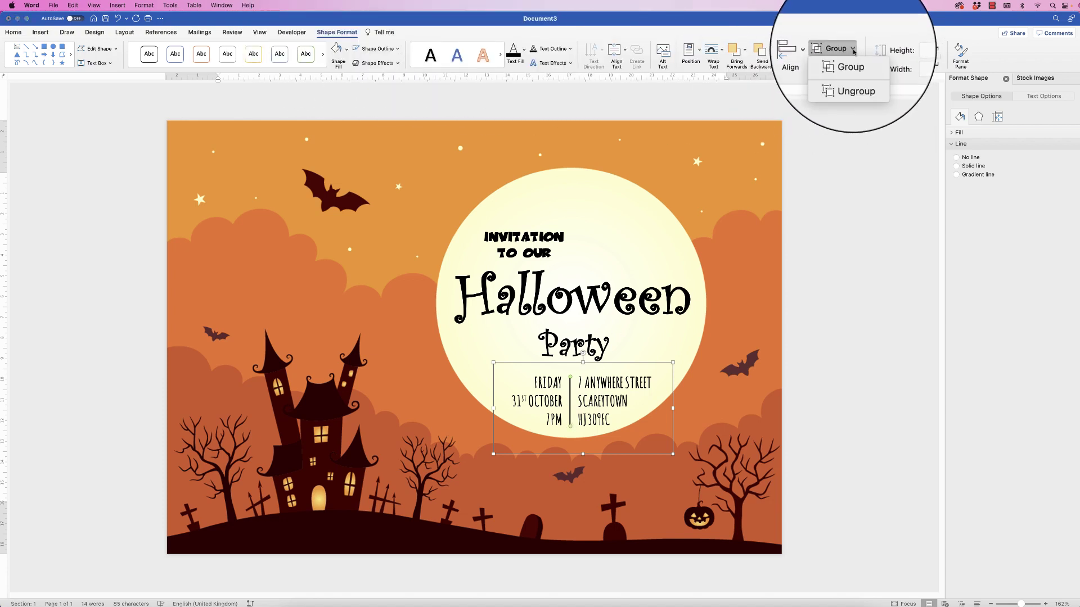
click(846, 65)
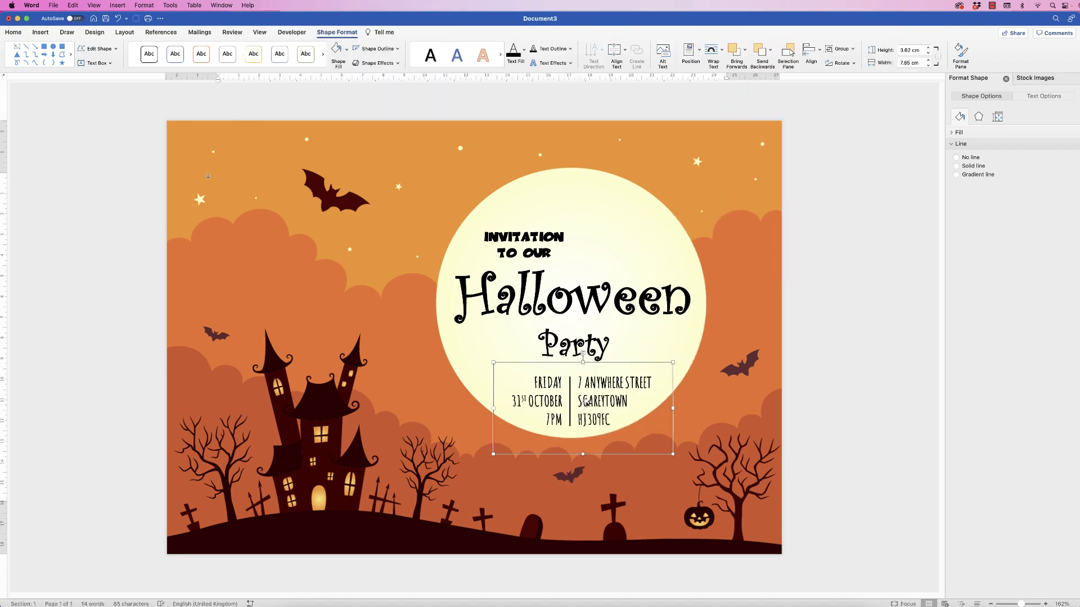
Step: Search the stock icons for BAT and insert the solid icon of two flying bats
drag(586, 407, 586, 402)
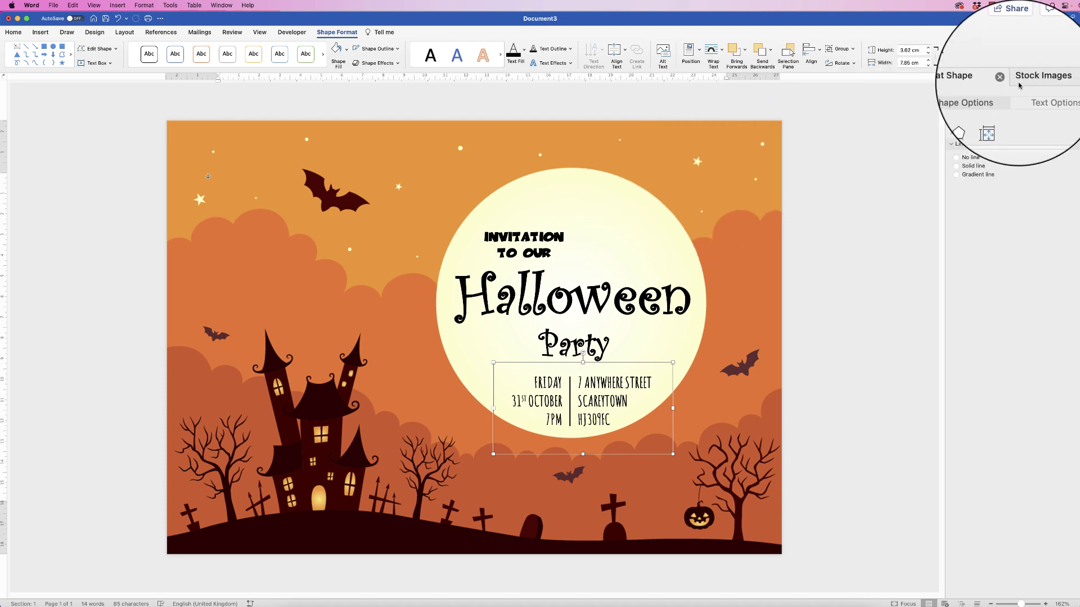
click(1035, 78)
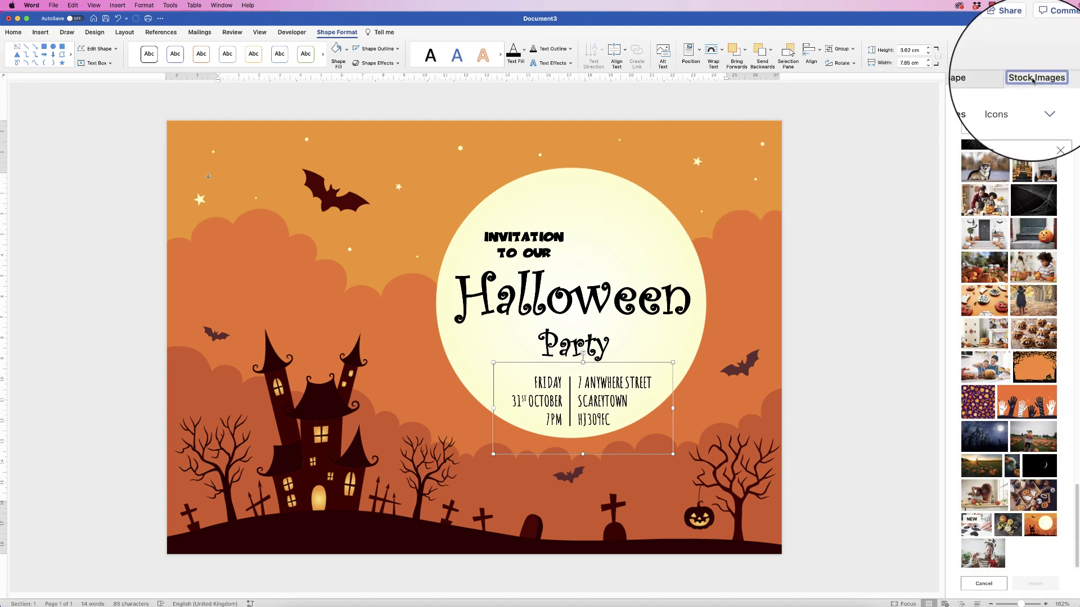
click(1009, 105)
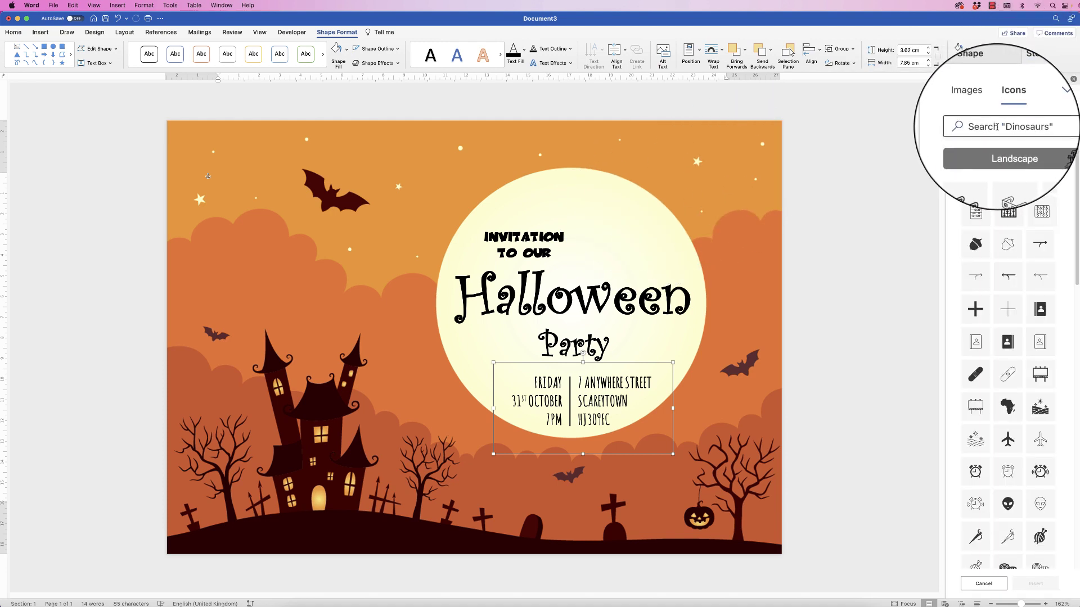
click(1006, 124)
text(BAT)
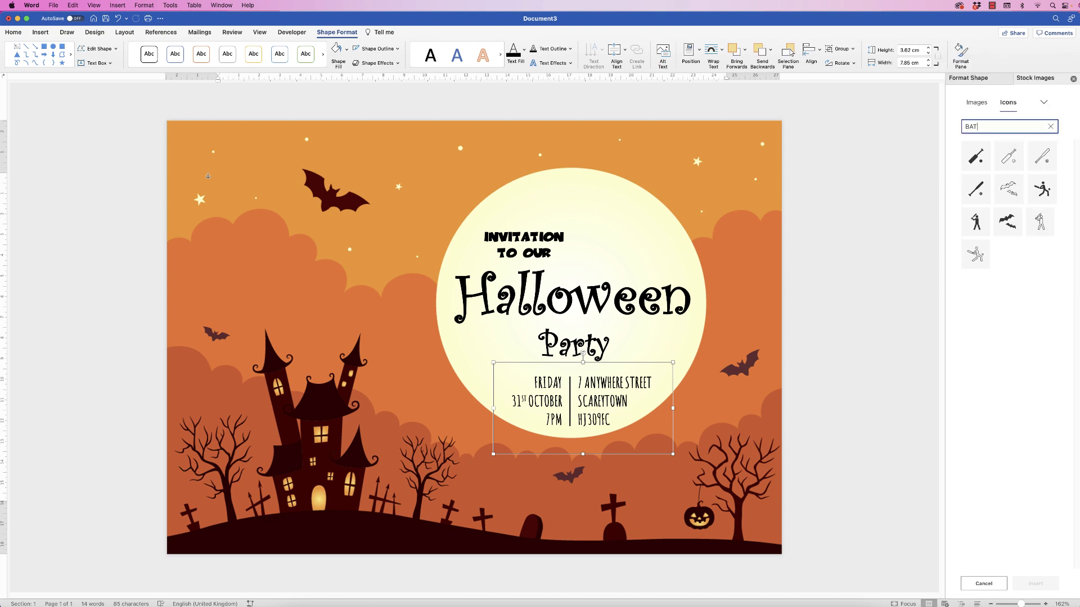
click(1008, 221)
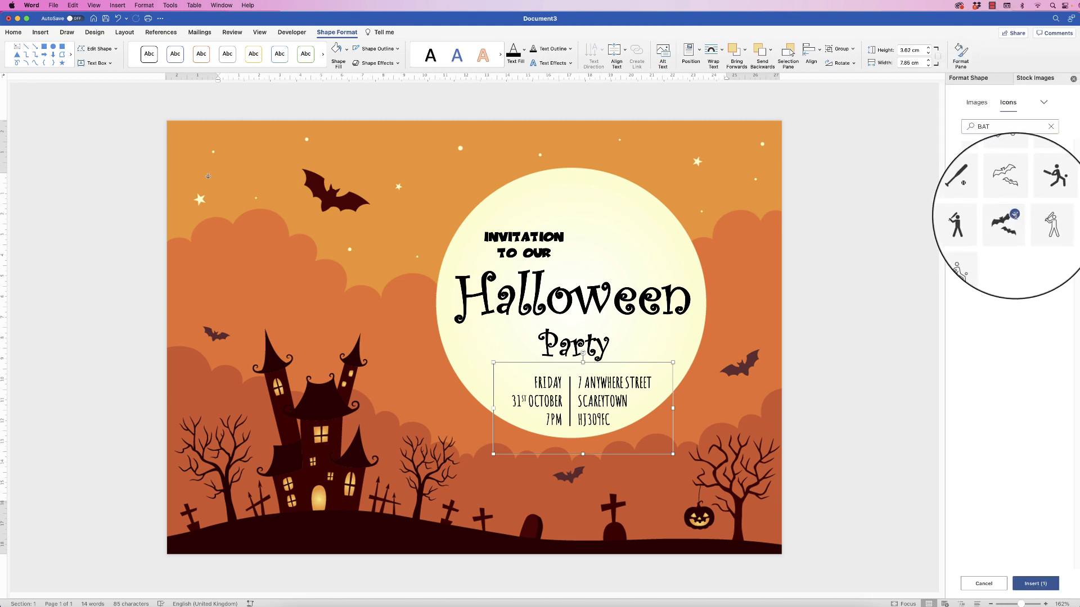
click(1035, 583)
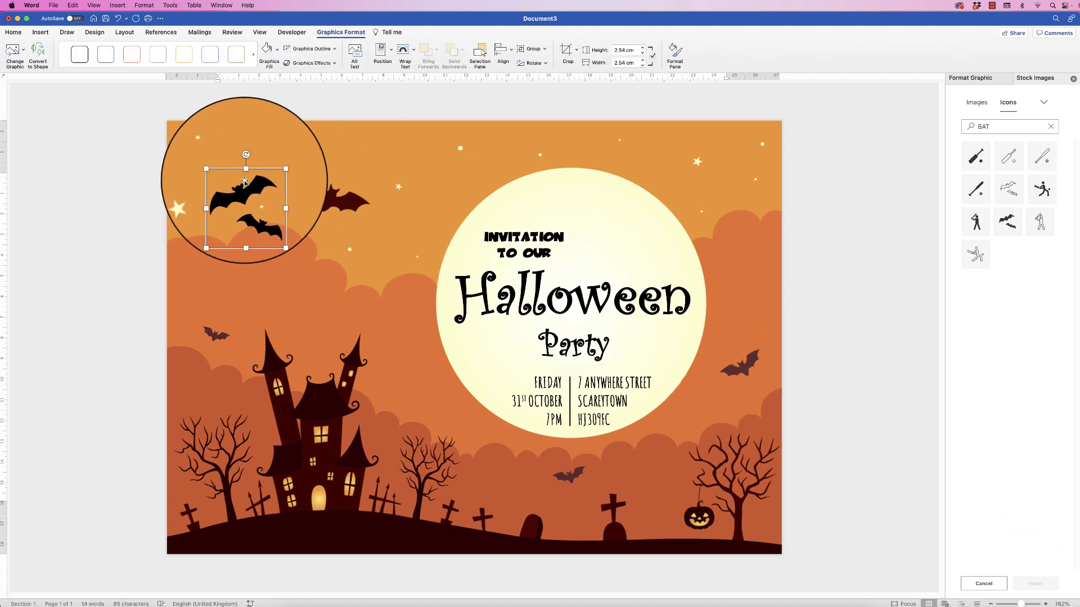
Step: Set the bats icon's text wrapping to In Front of Text and move it over the moon's upper edge beside the invitation text
click(407, 53)
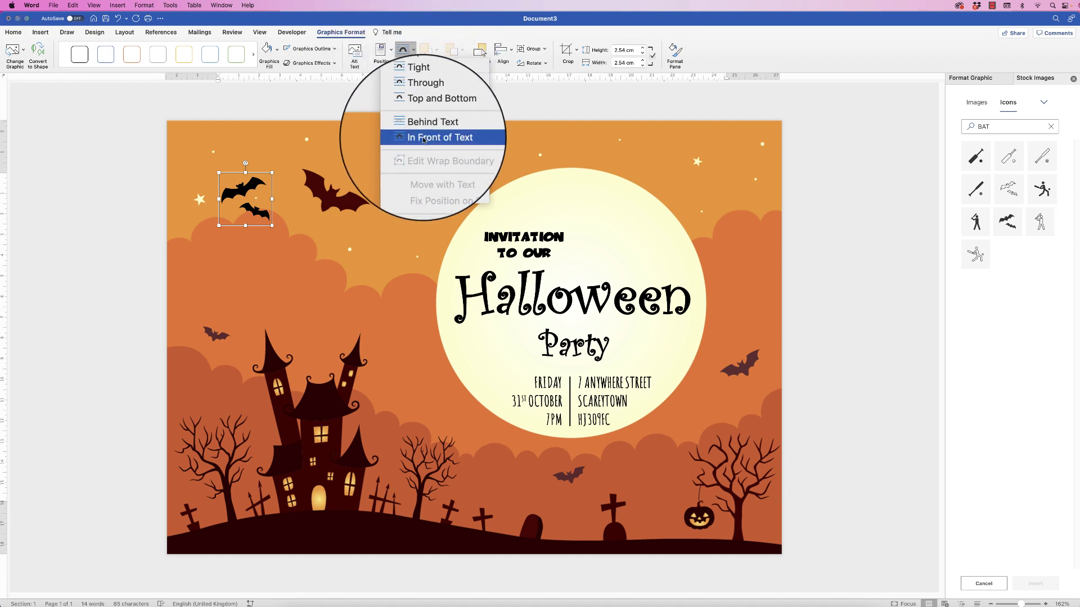
click(429, 136)
drag(258, 191, 565, 149)
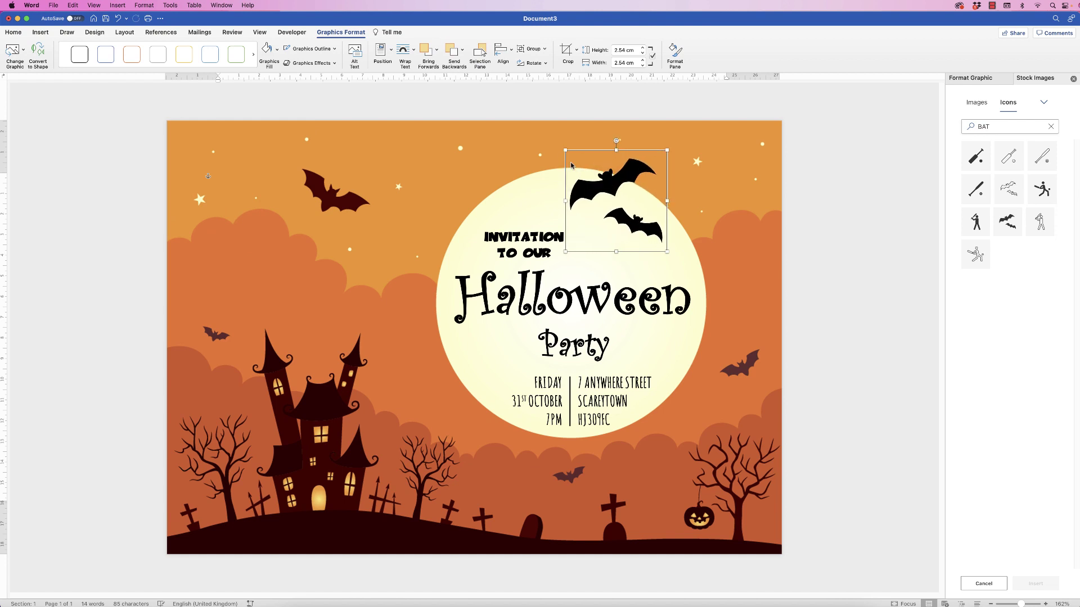
Step: Enlarge the bats icon to about 5.39 cm square over the moon's upper-right edge and rotate it slightly clockwise
drag(633, 197, 647, 194)
drag(680, 248, 691, 258)
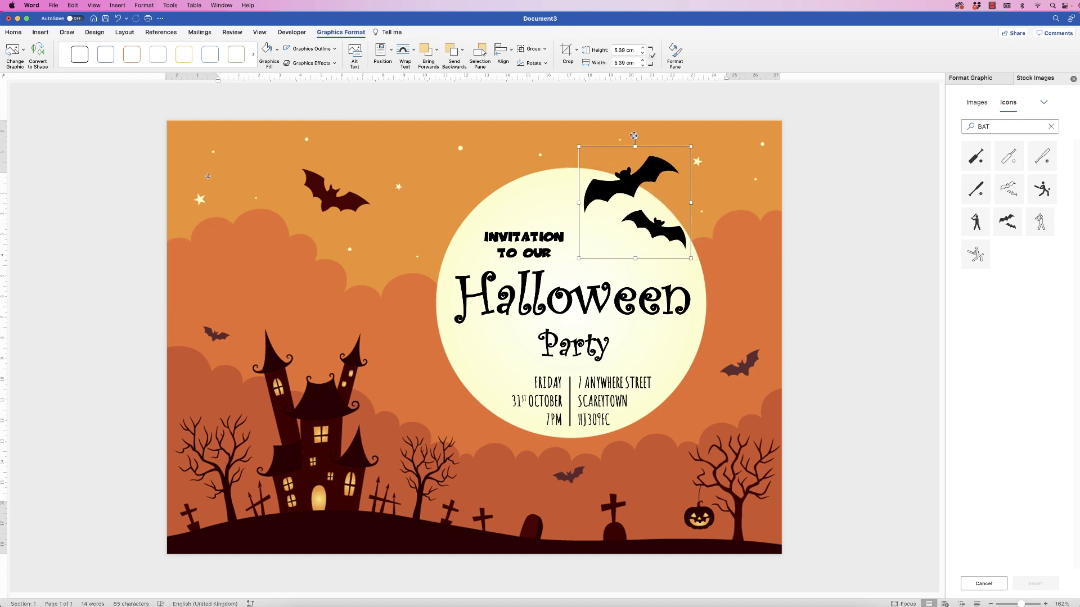
drag(634, 136, 657, 145)
Step: Search the stock icons for PUMPKIN and insert the solid carved pumpkin icon
click(980, 126)
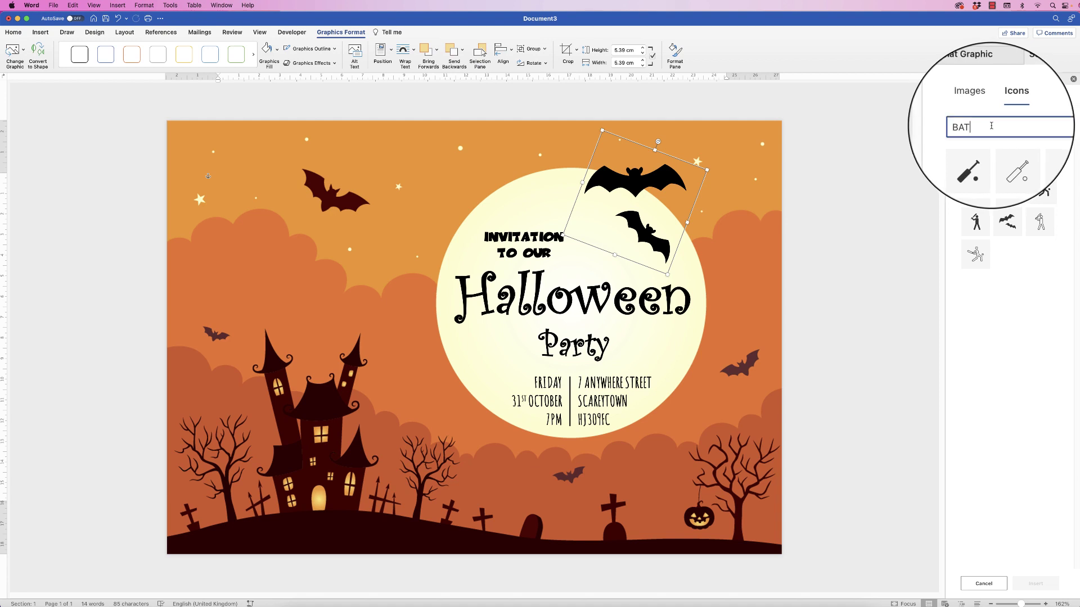
double_click(980, 126)
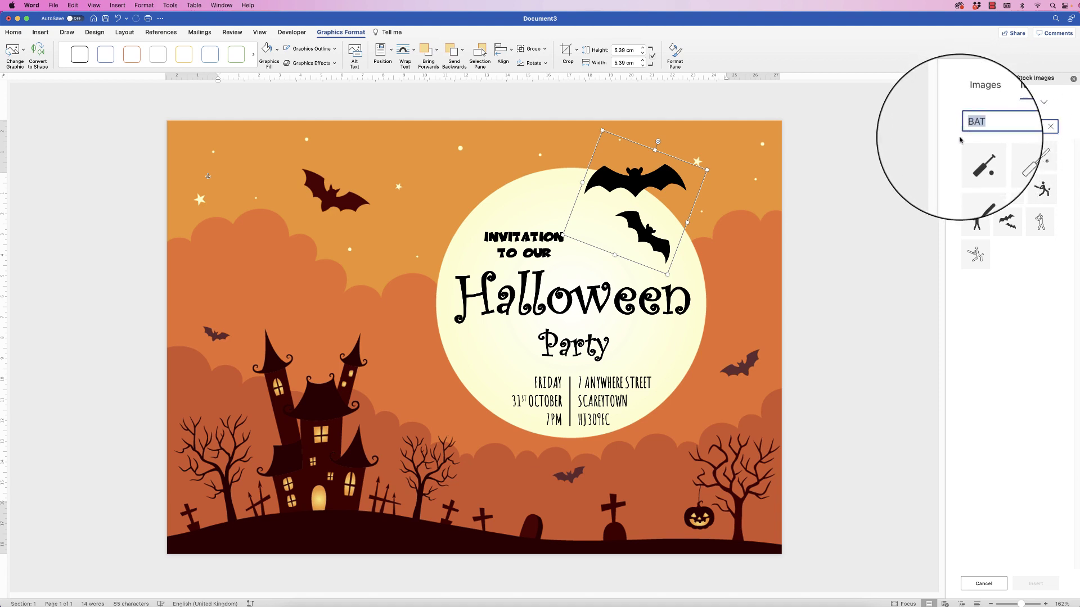
text(PUMPKIN)
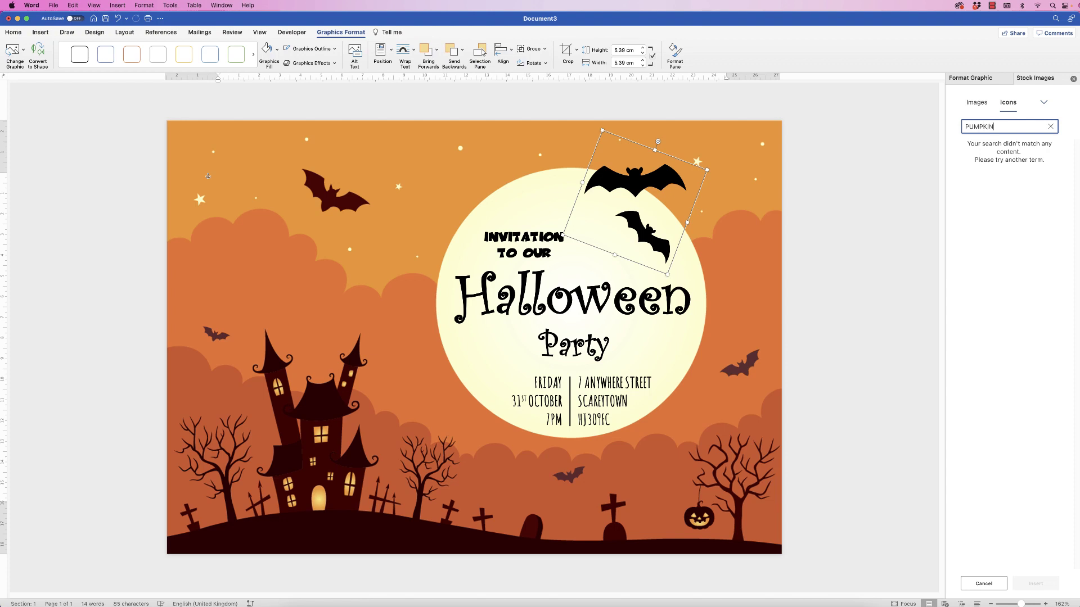
key(Return)
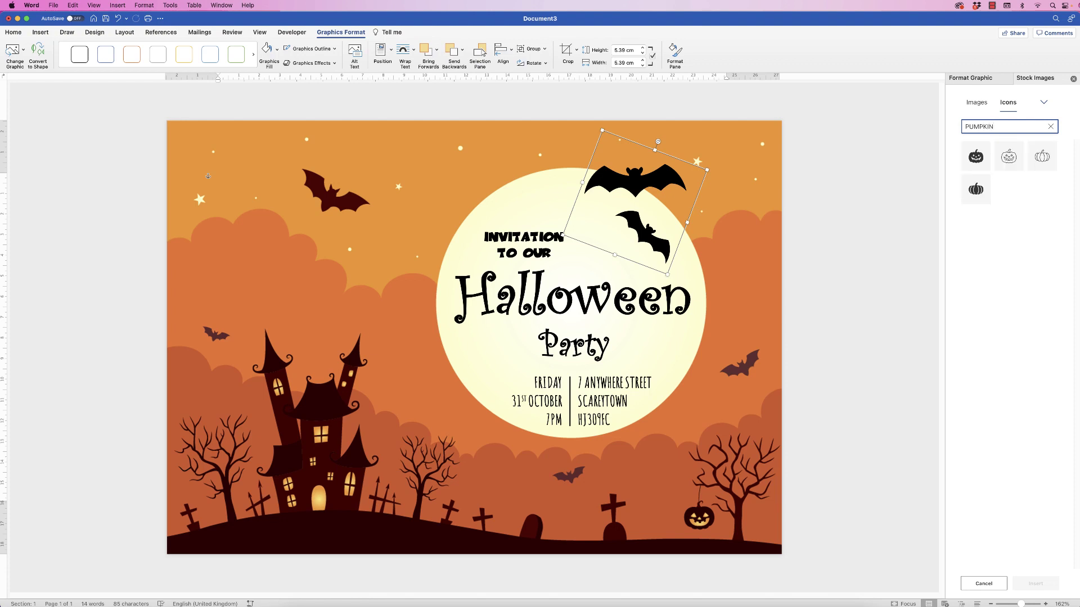
click(975, 156)
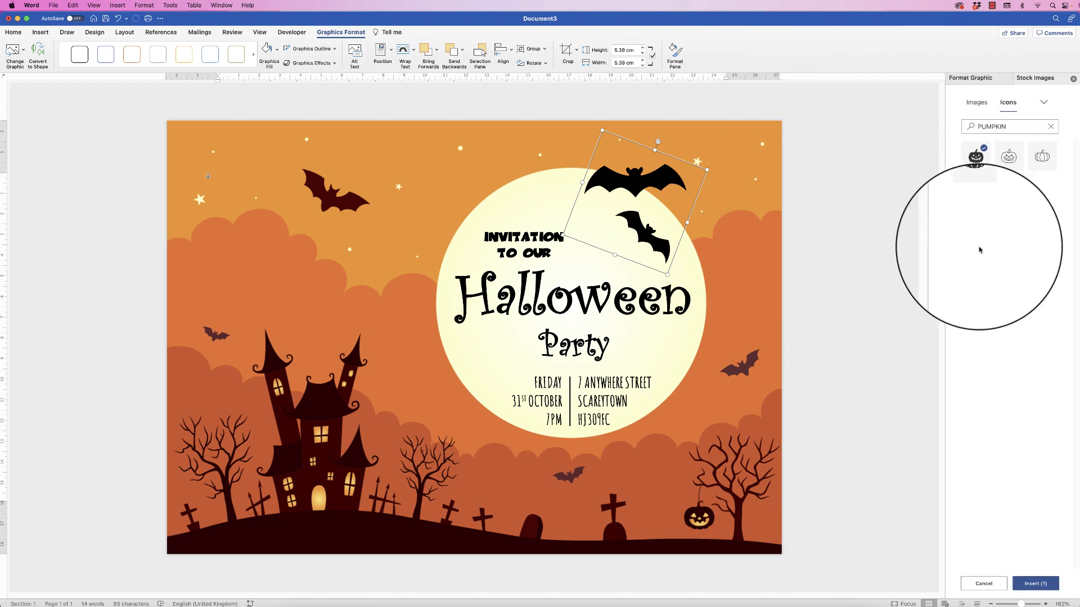
click(1036, 583)
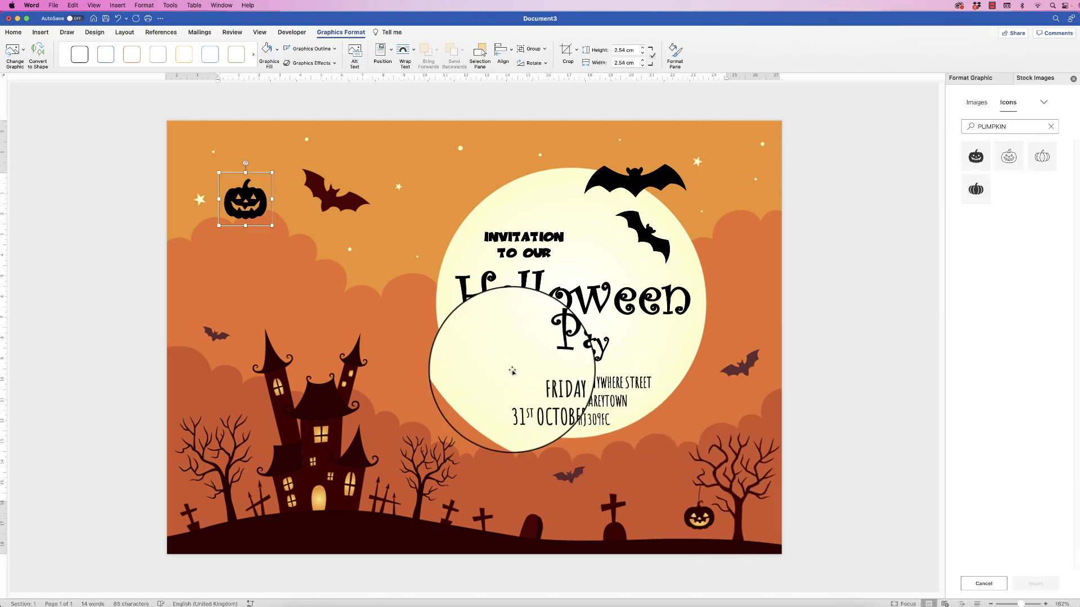
Step: Set the pumpkin icon's wrapping to In Front of Text and place it and a copy on either side of the word Party
right_click(248, 198)
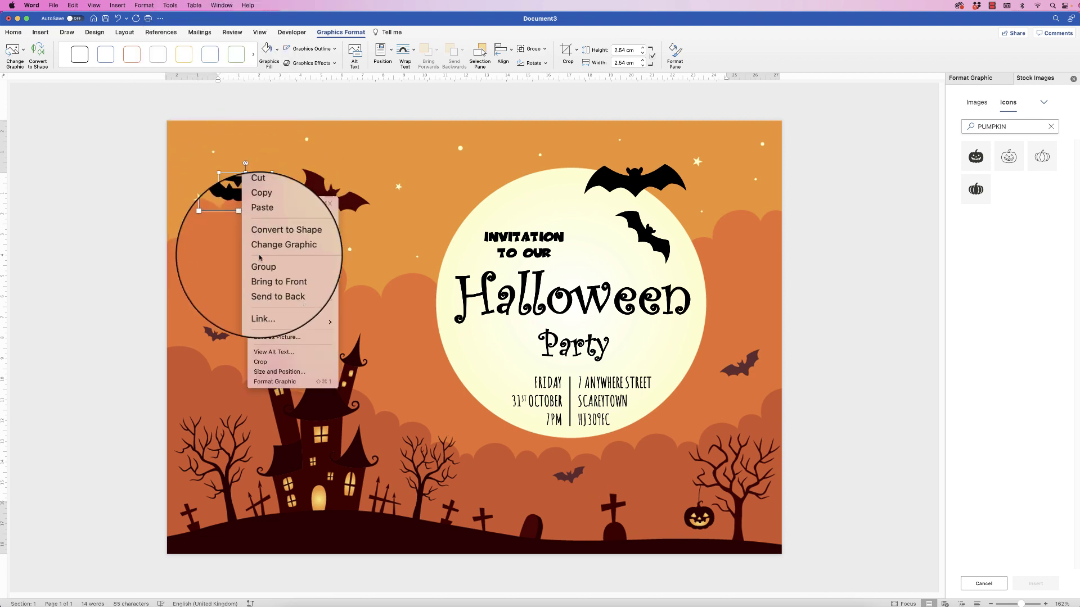
mouse_move(298, 323)
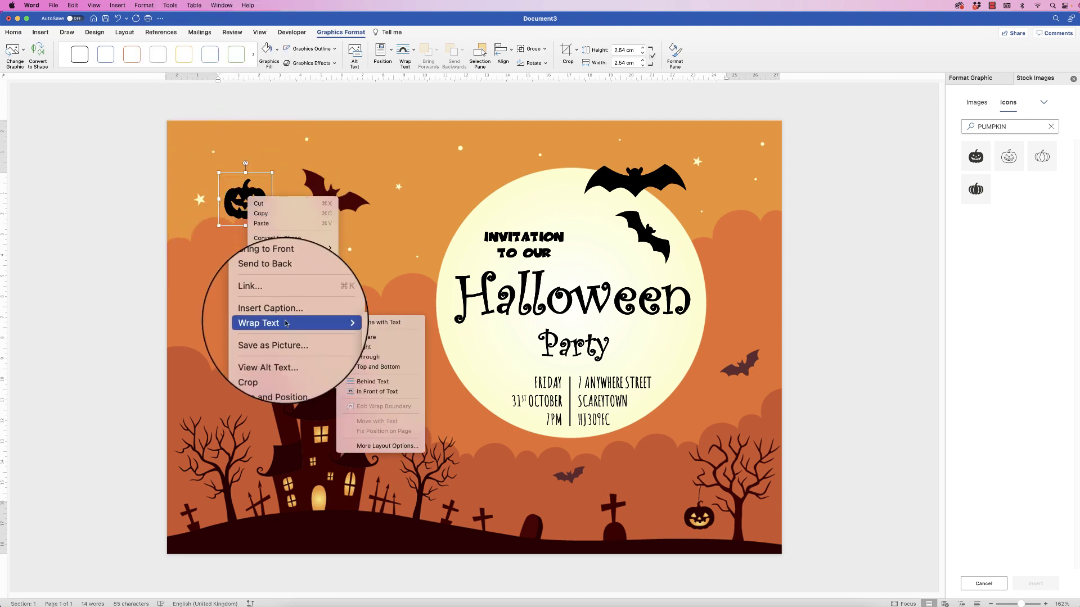
click(365, 392)
drag(249, 205, 651, 347)
Step: Align the two pumpkins beside the word Party with each other so that they sit at the same height
shift+click(635, 345)
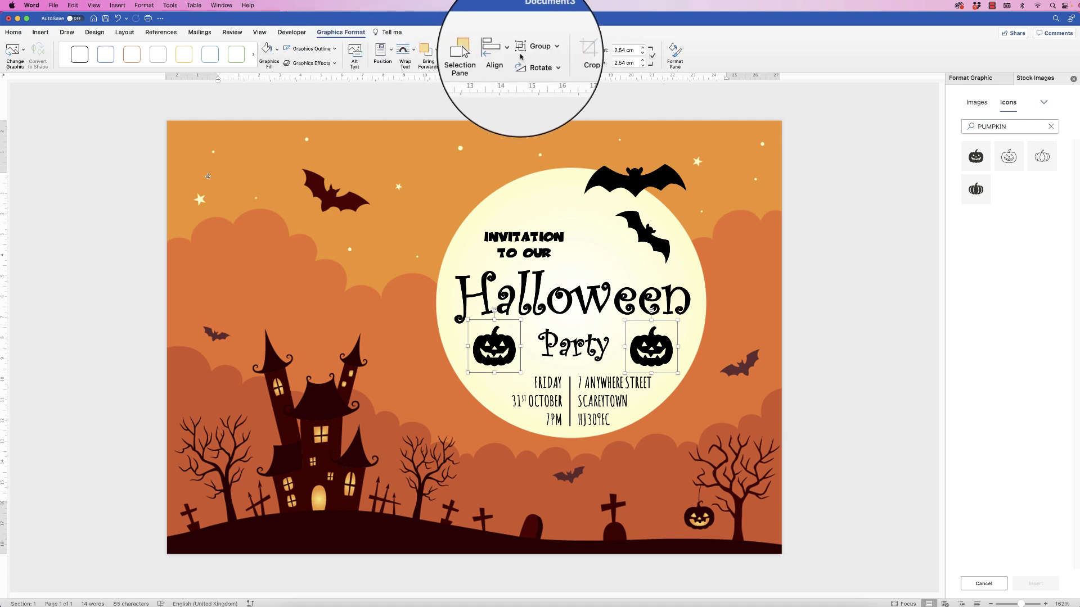
click(502, 53)
click(516, 105)
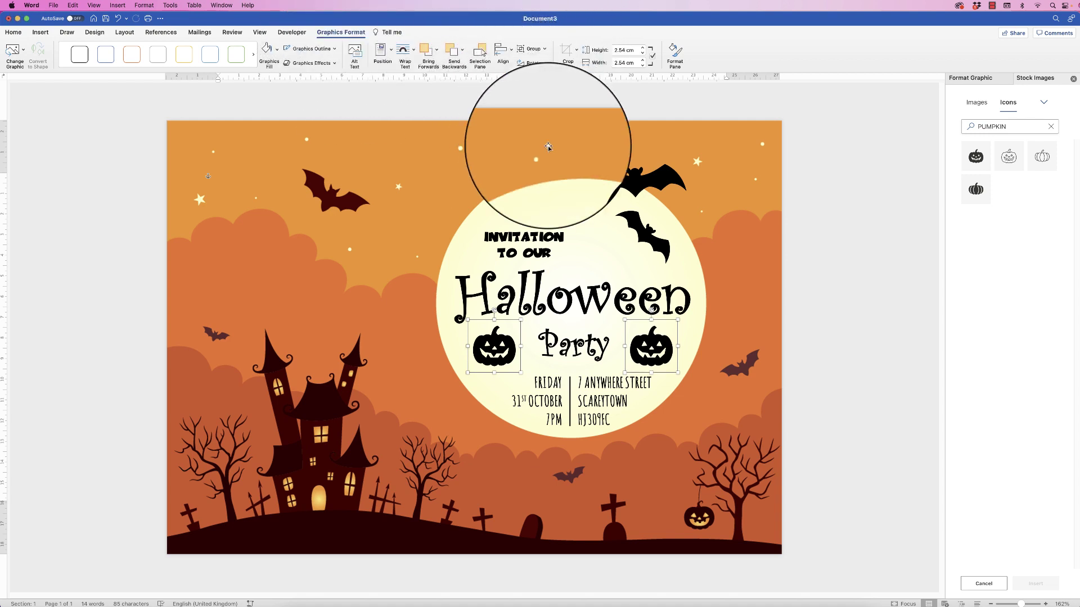
click(696, 348)
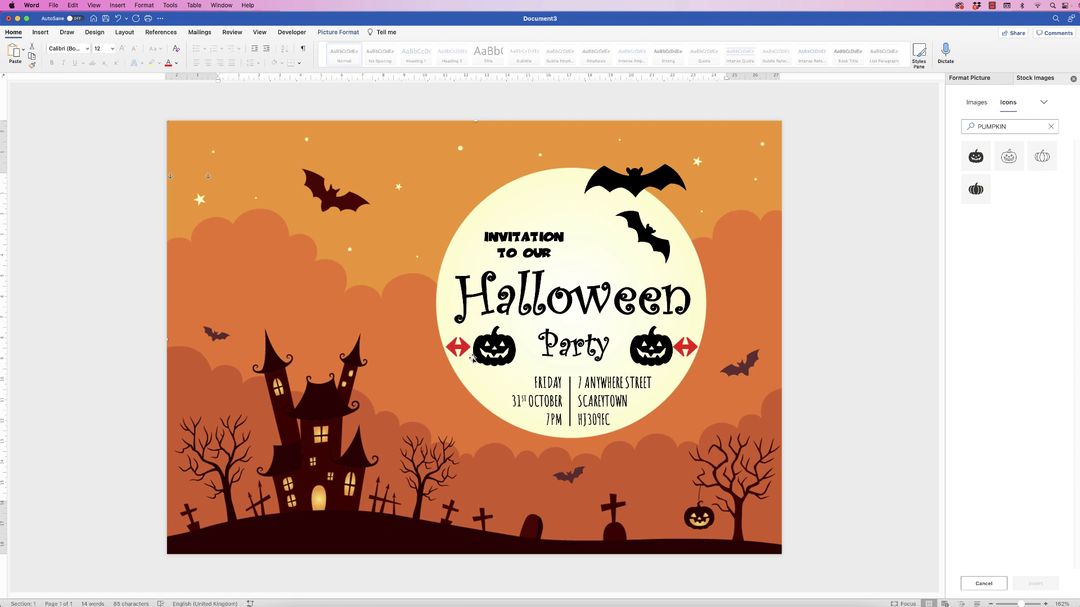
Step: Nudge the pumpkin on the castle side of Party slightly outwards to match the other pumpkin's distance from the moon's edge
click(489, 357)
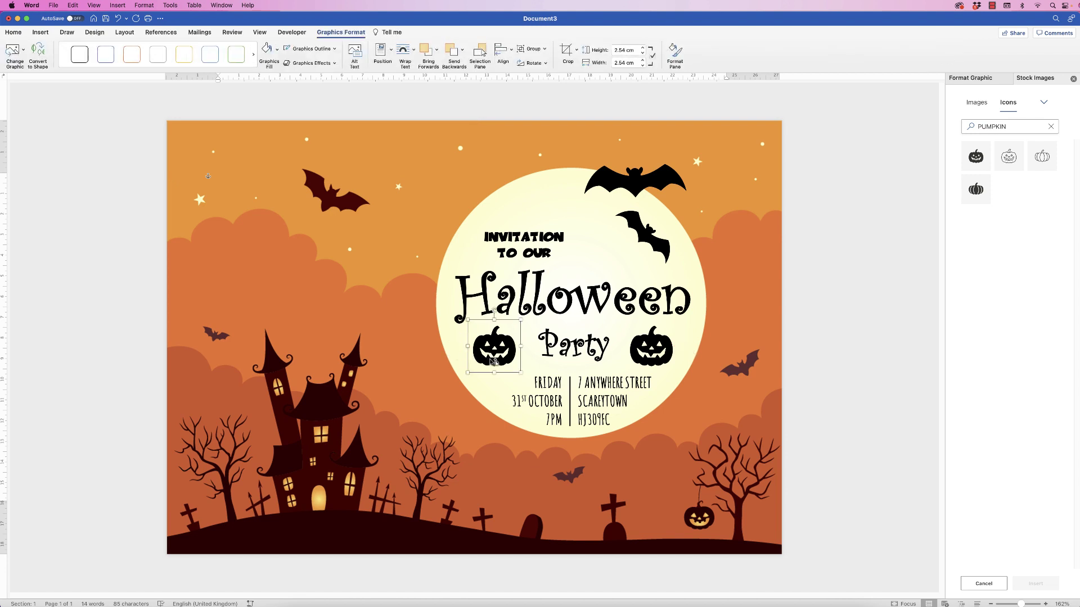
drag(493, 362, 490, 360)
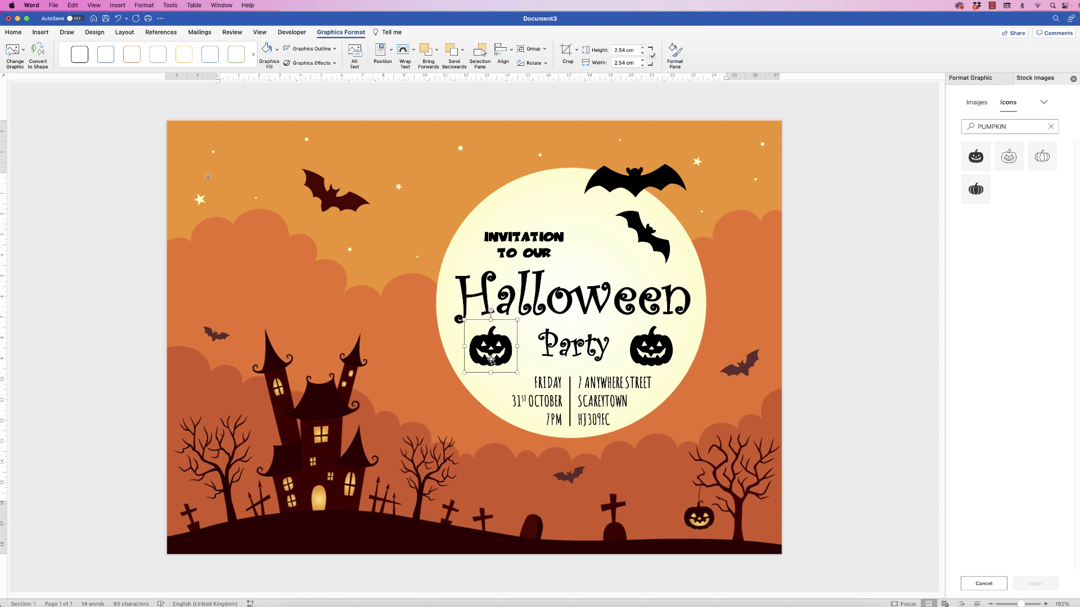
click(739, 299)
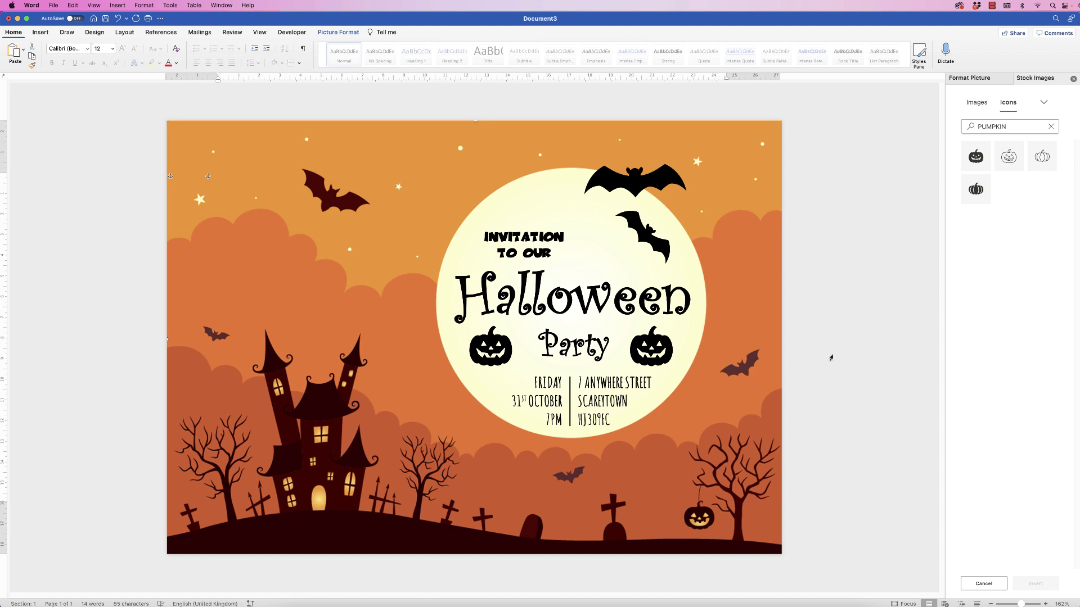
Step: Examine the file formats offered for saving the invitation, including Word Document and PDF, and close the save dialog without saving
click(53, 5)
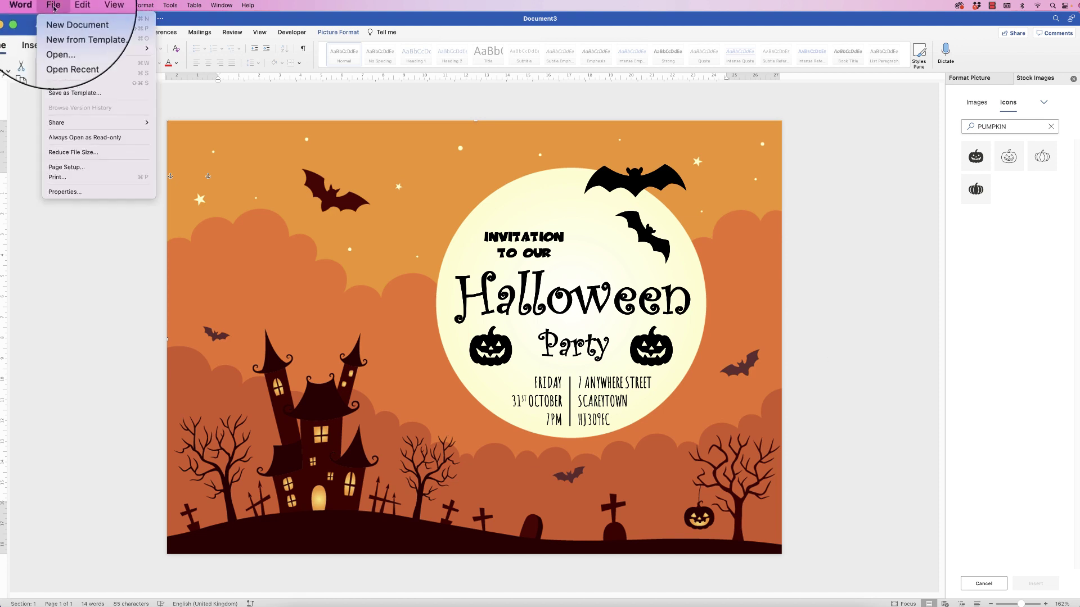
click(62, 82)
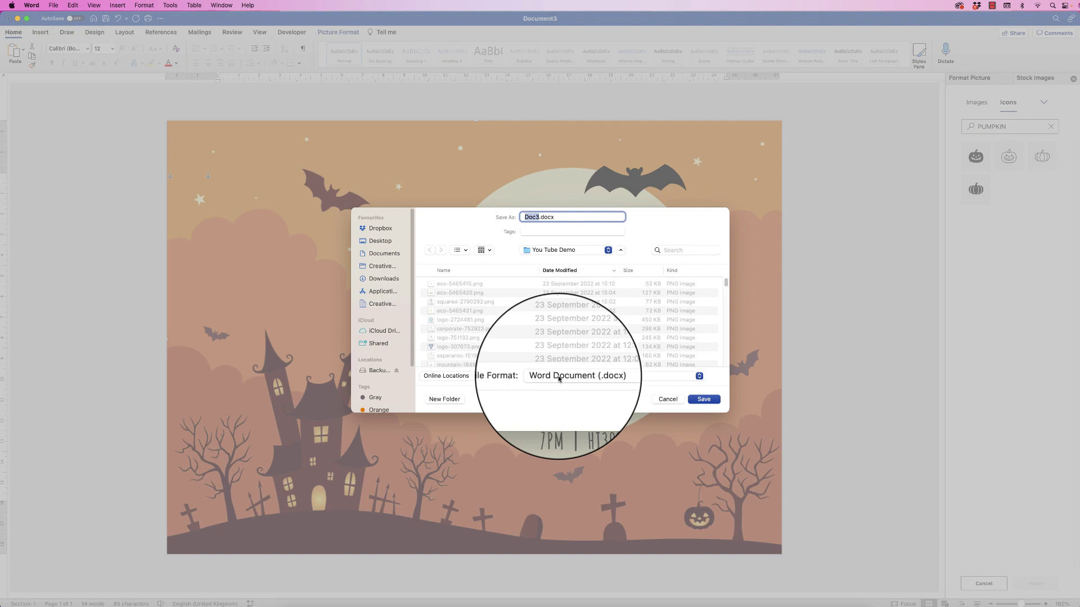
click(559, 377)
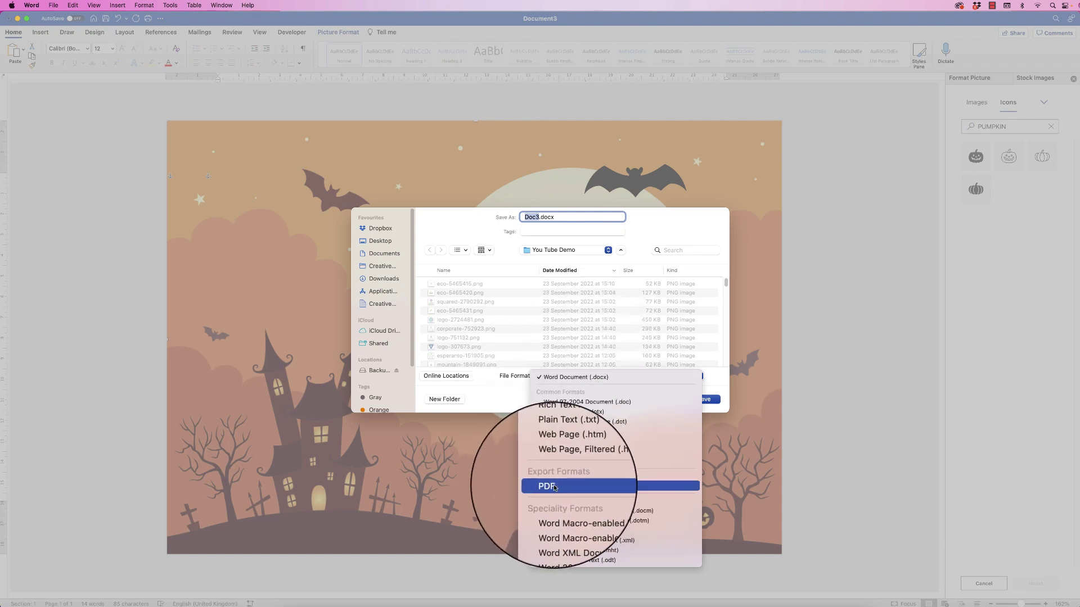
click(712, 446)
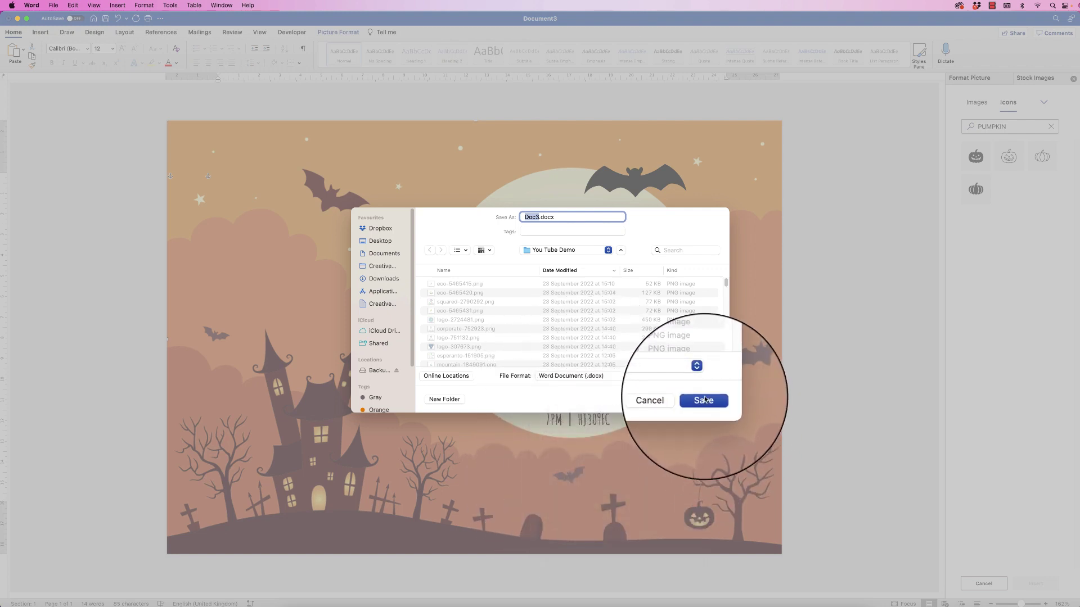
click(661, 377)
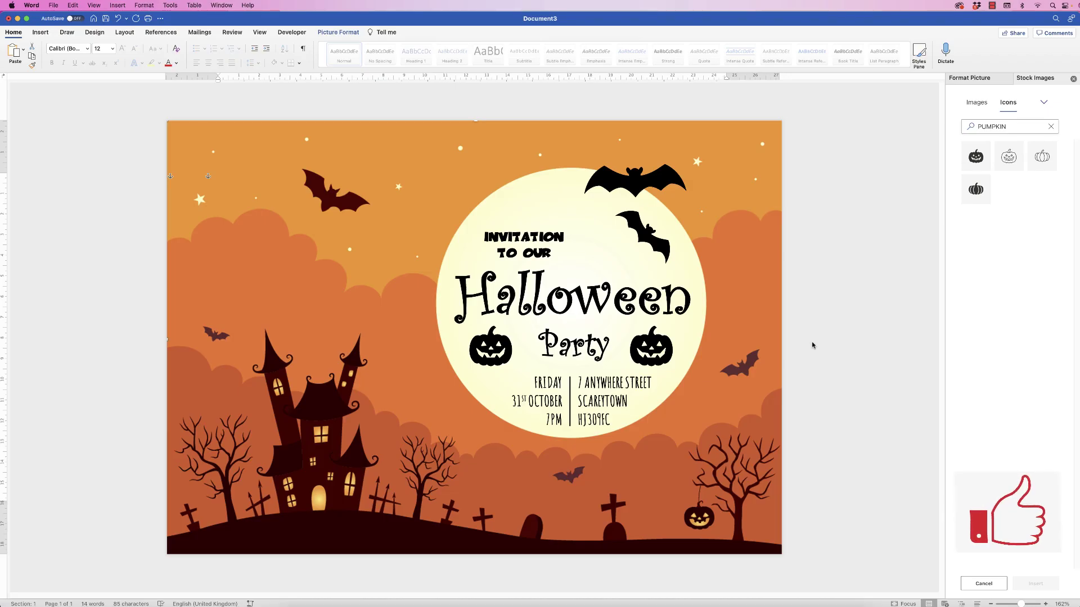